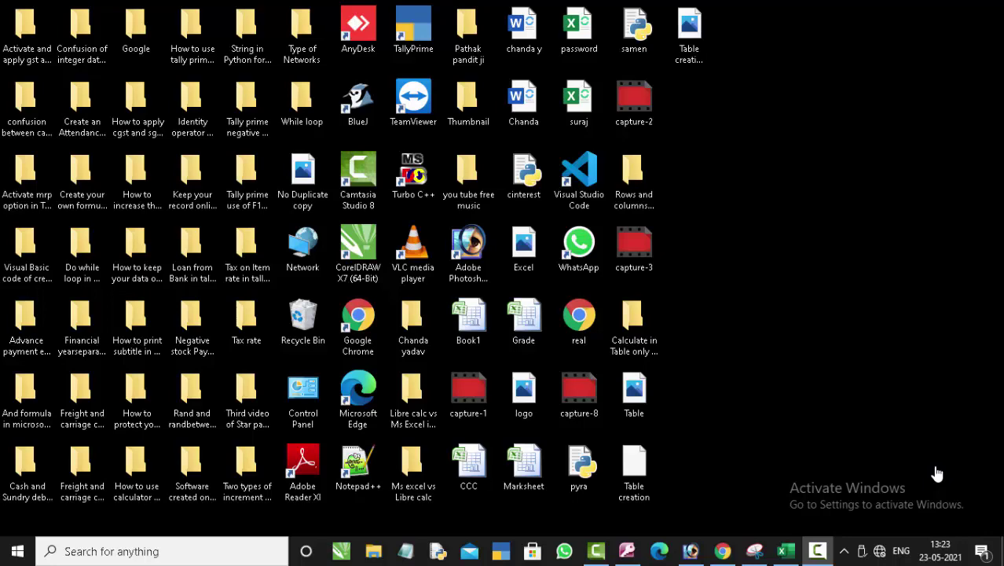
Refresh the desktop several times, then bring the Access database window forward
right_click(810, 58)
left_click(820, 102)
right_click(811, 82)
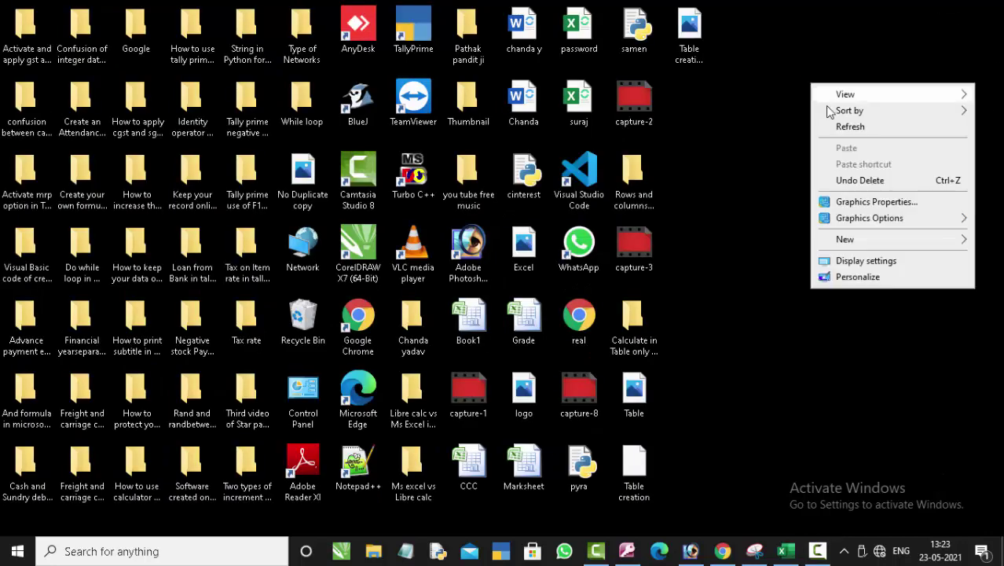
right_click(794, 52)
left_click(821, 94)
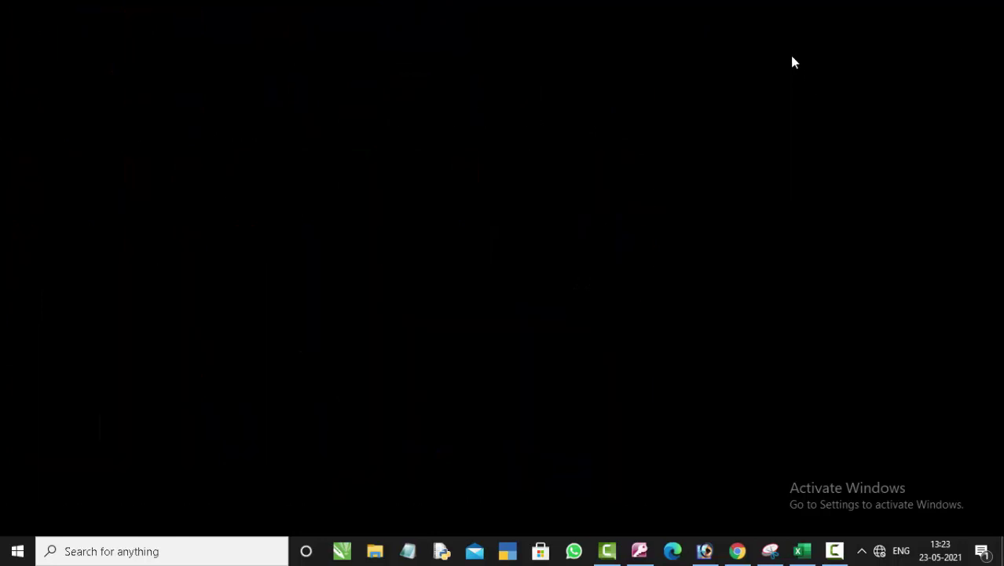
right_click(789, 55)
left_click(795, 89)
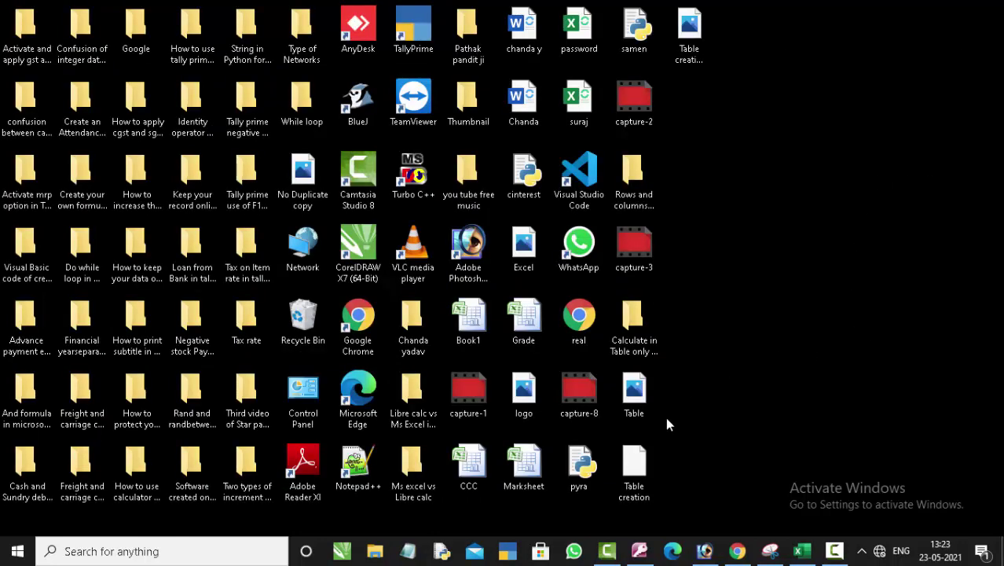
right_click(773, 140)
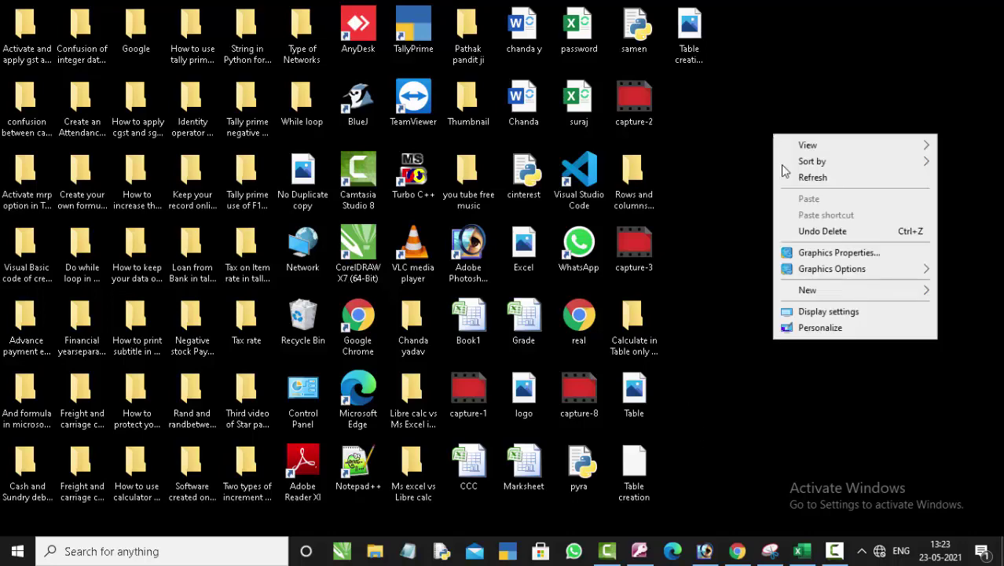
left_click(797, 179)
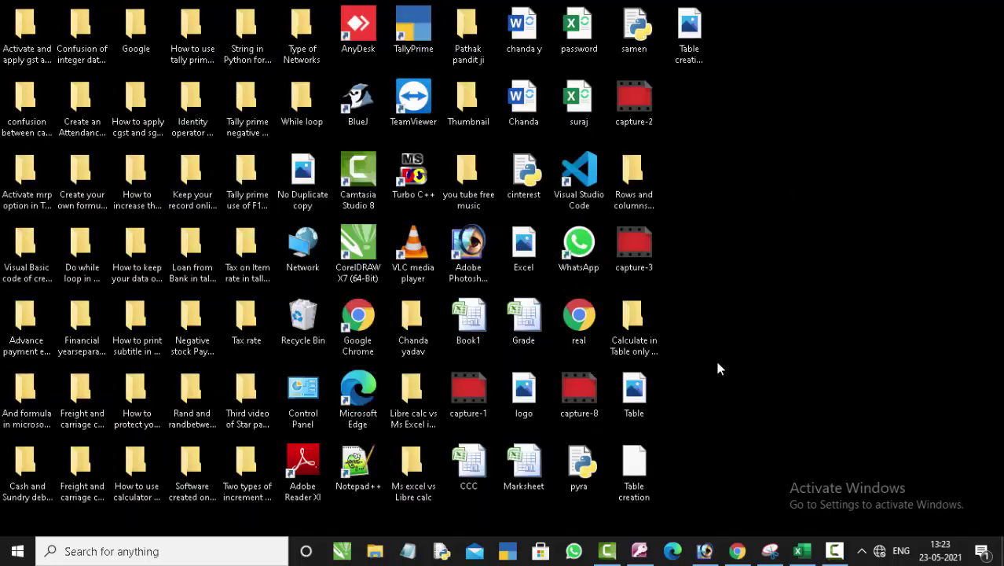
left_click(639, 551)
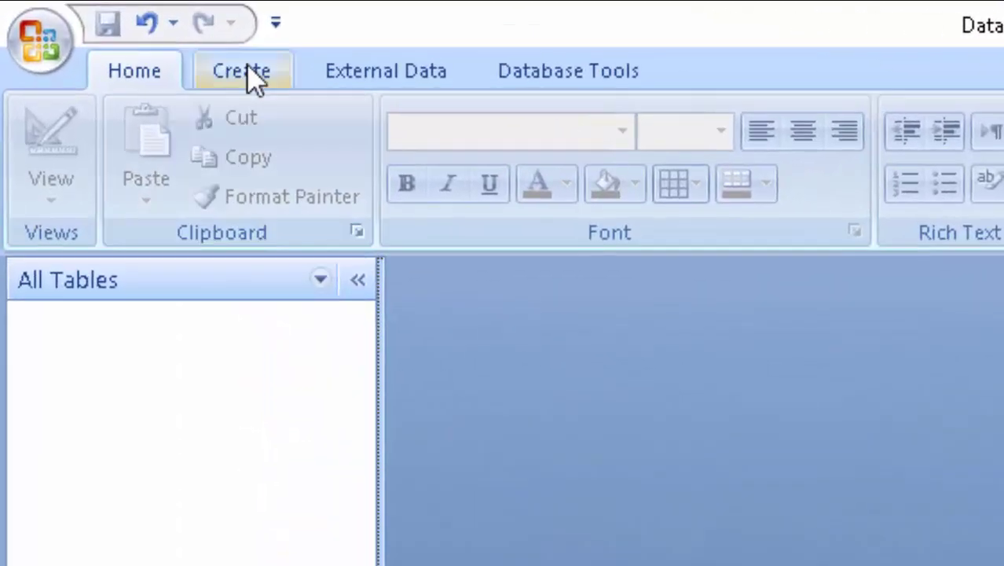
Create a new blank table, save it as Table1 and open it in Design view
left_click(130, 37)
left_click(35, 133)
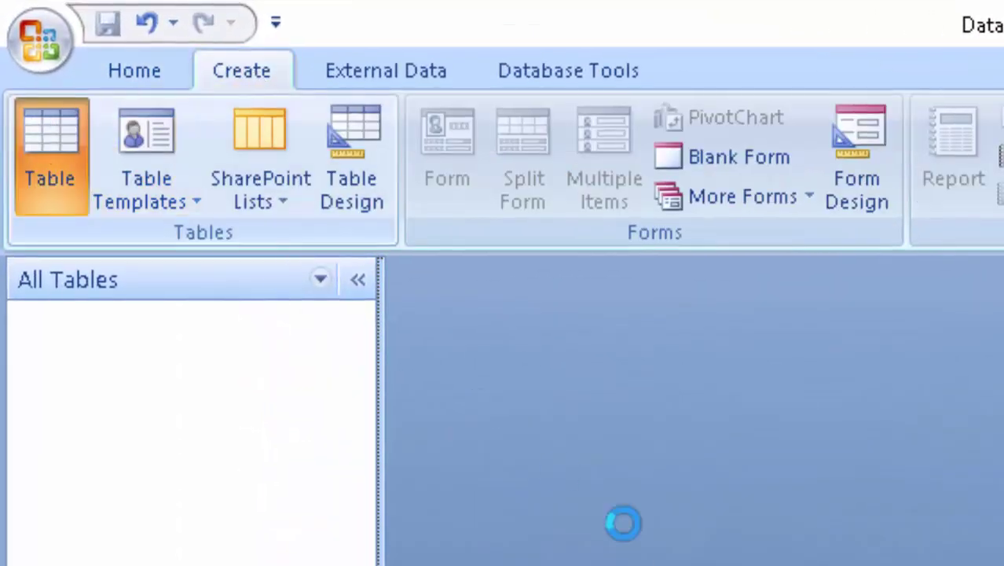
left_click(70, 126)
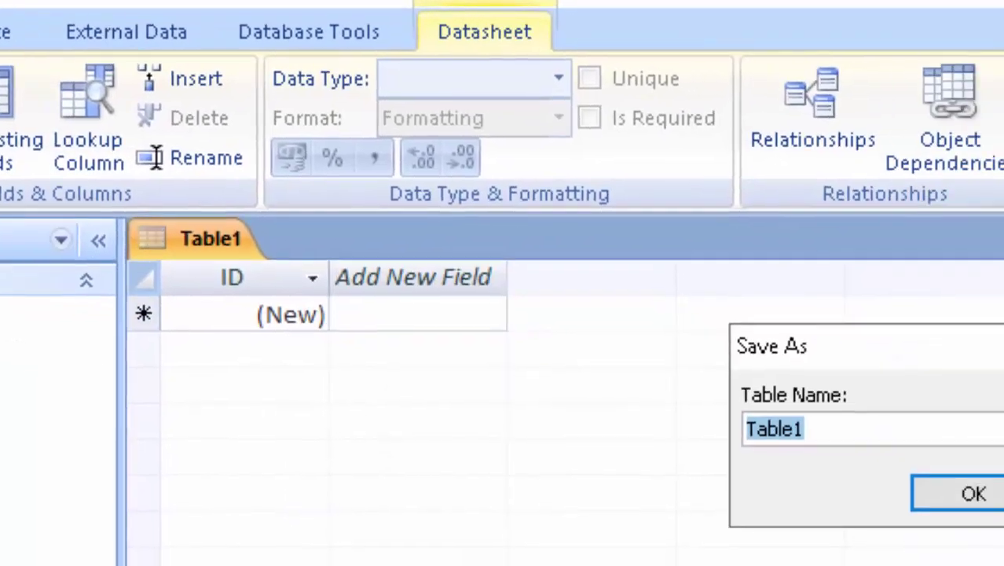
left_click(1003, 540)
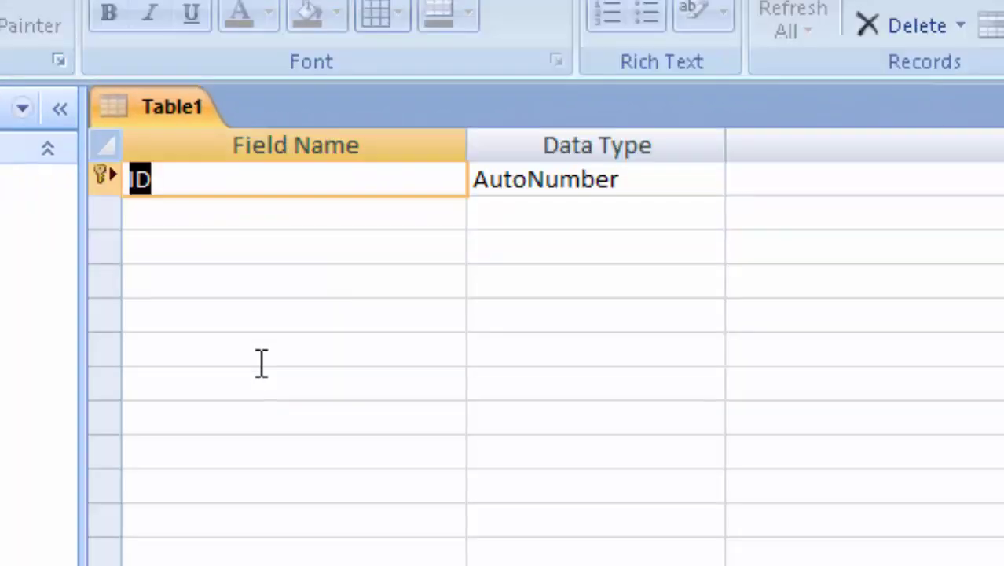
Rename the ID key field to Roll number and add a Student Name Text field
left_click(307, 203)
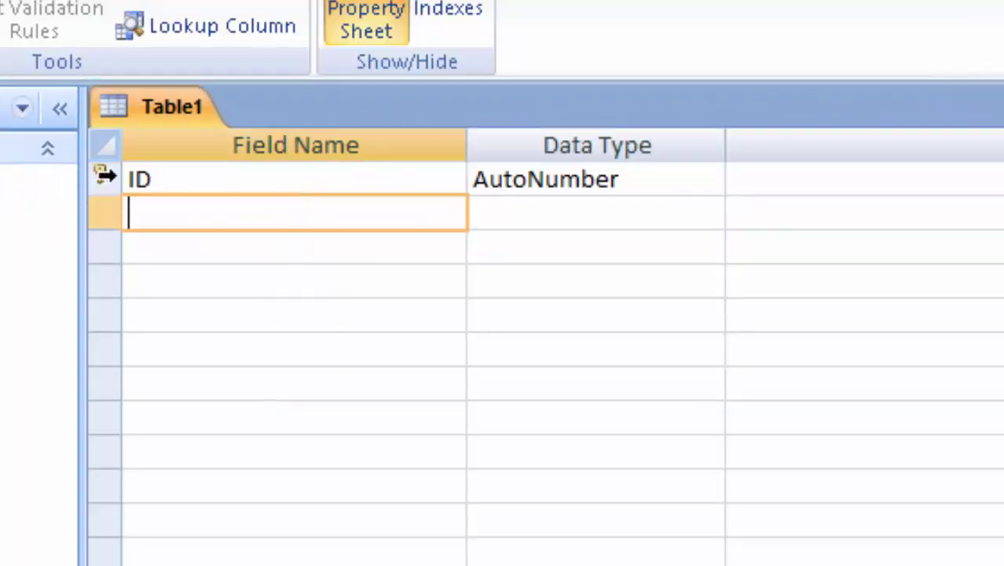
double_click(181, 178)
key("BackSpace")
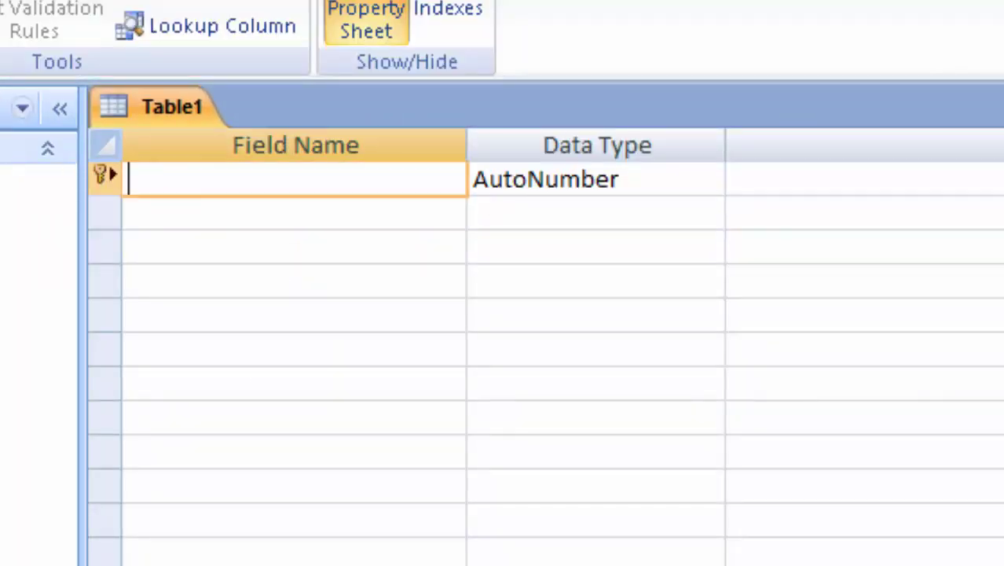
type("Roll number")
key("Tab")
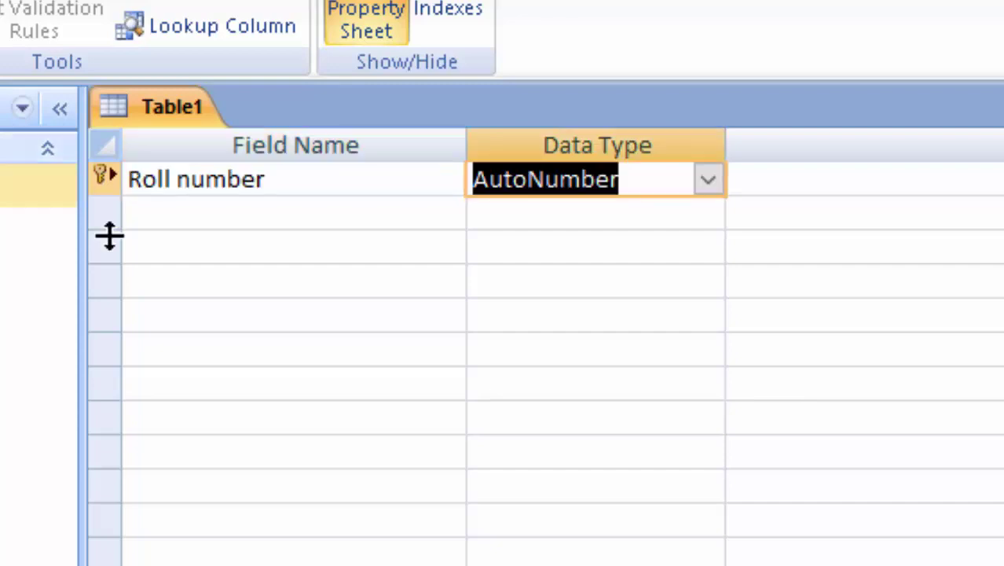
left_click(225, 206)
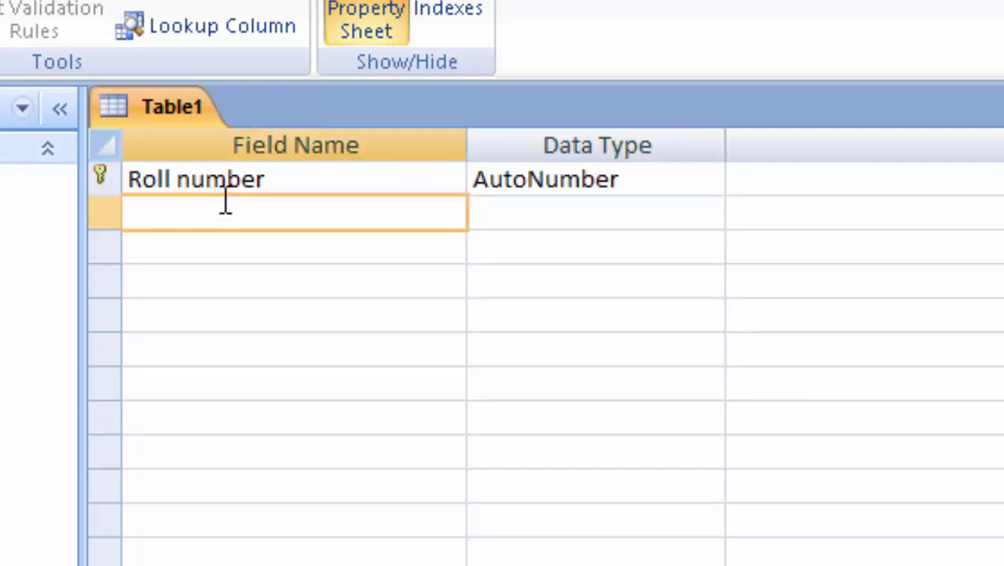
type("Stud")
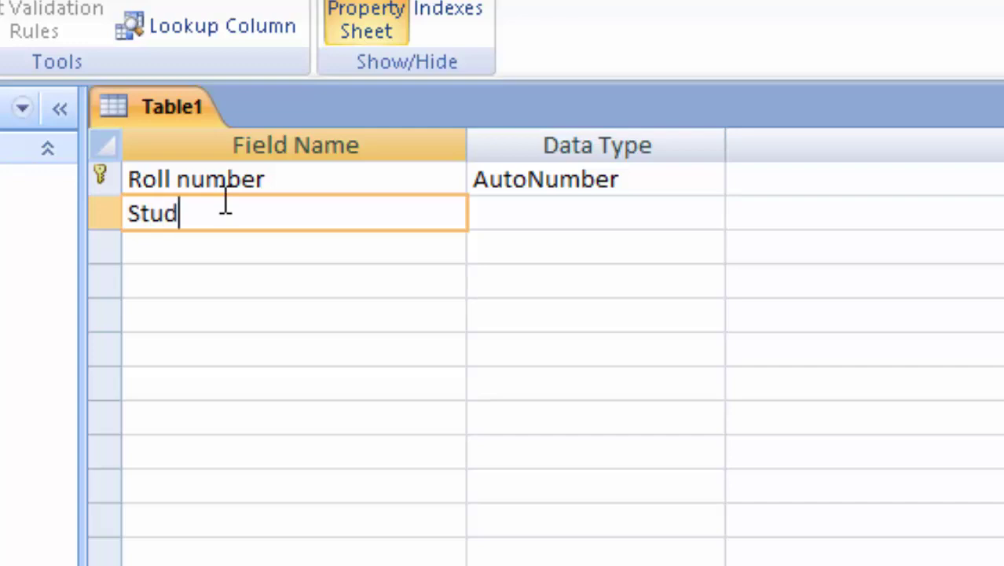
type("ent N")
type("ame")
key("Tab")
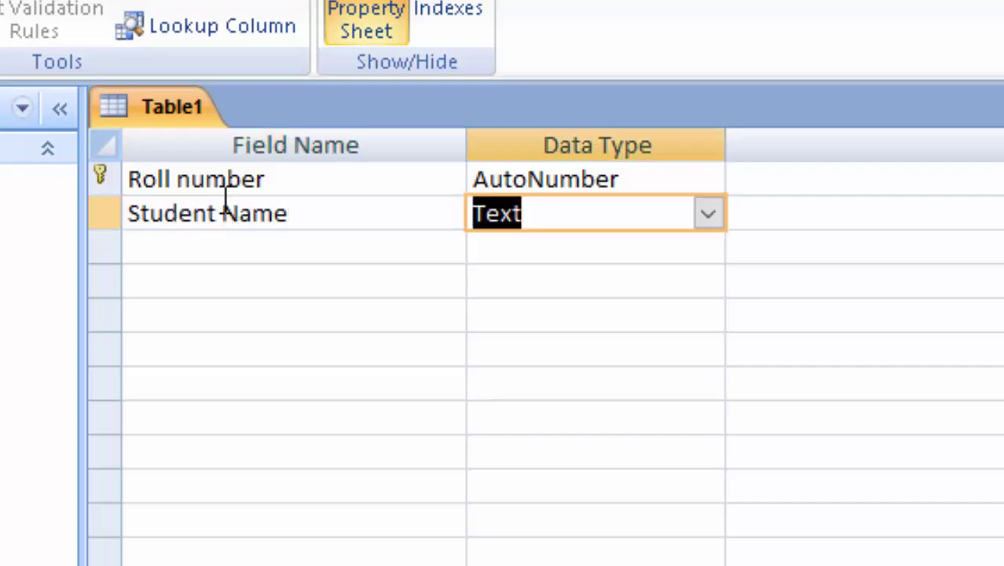
Add an Attendance field with the Yes/No data type
left_click(206, 249)
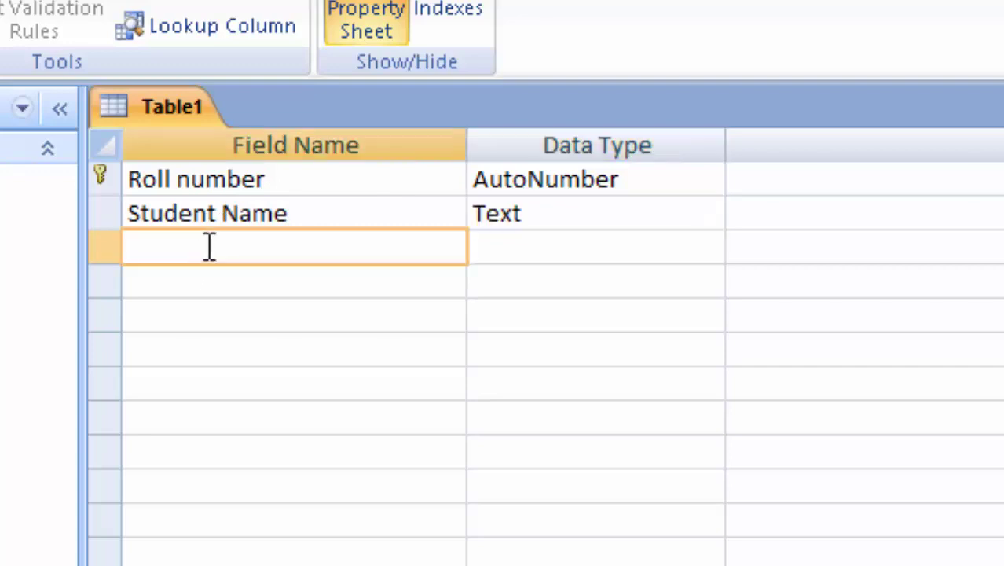
type("Att")
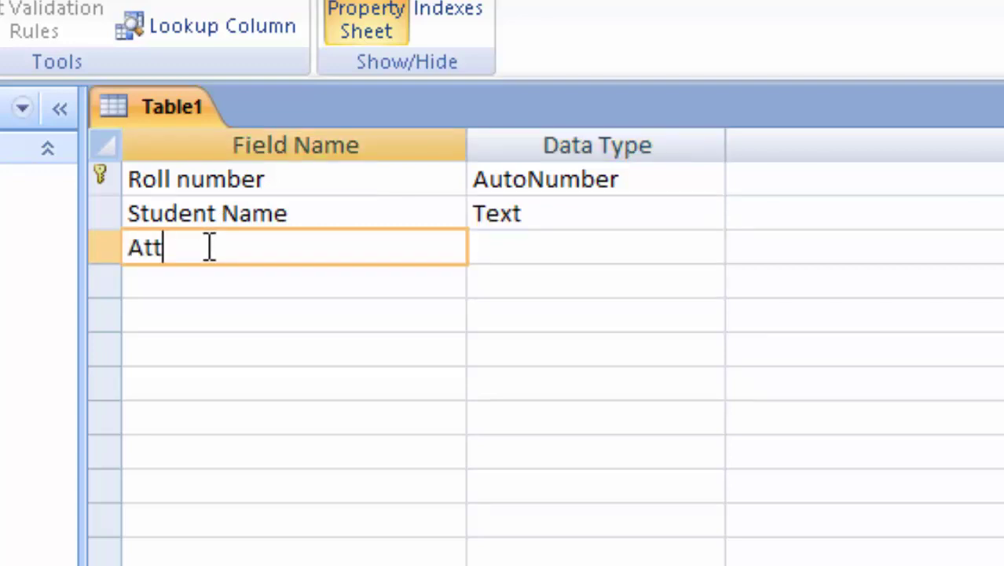
type("end")
type("ance")
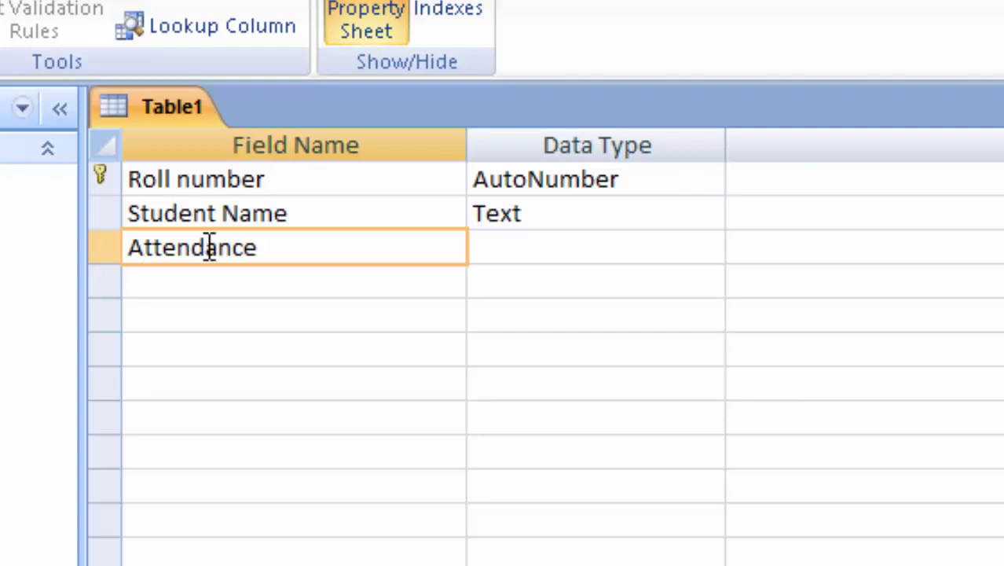
left_click(634, 242)
left_click(716, 250)
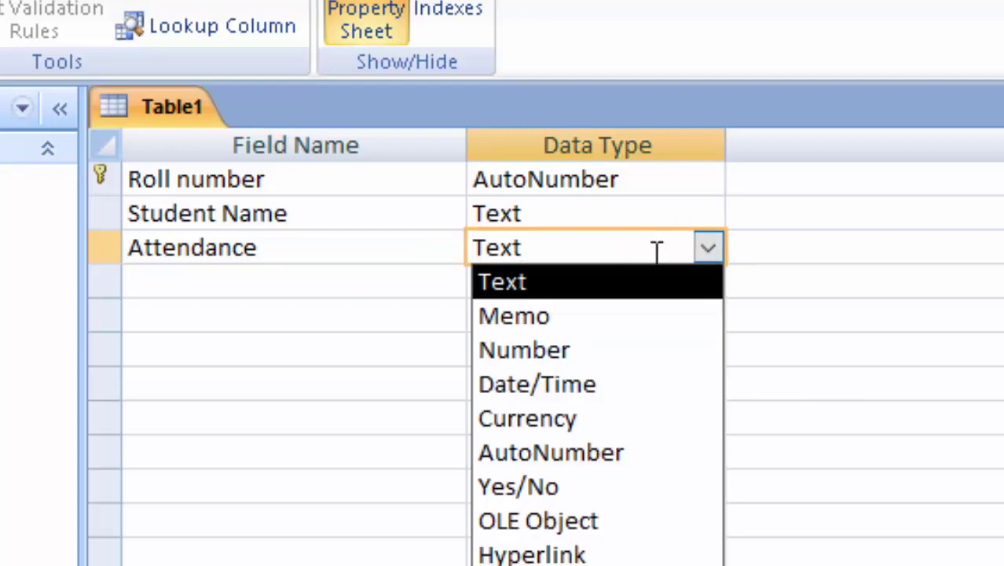
left_click(579, 483)
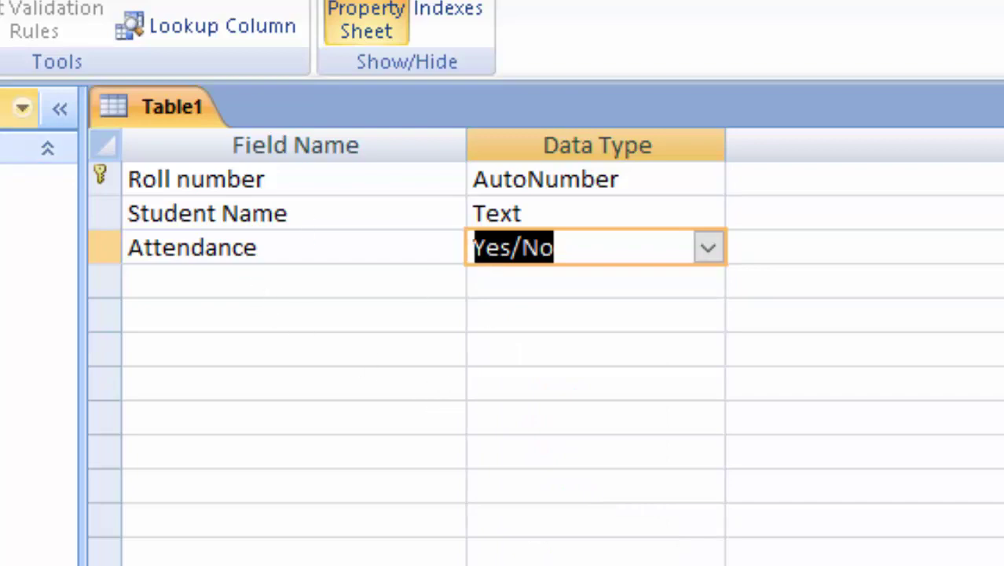
left_click(4, 31)
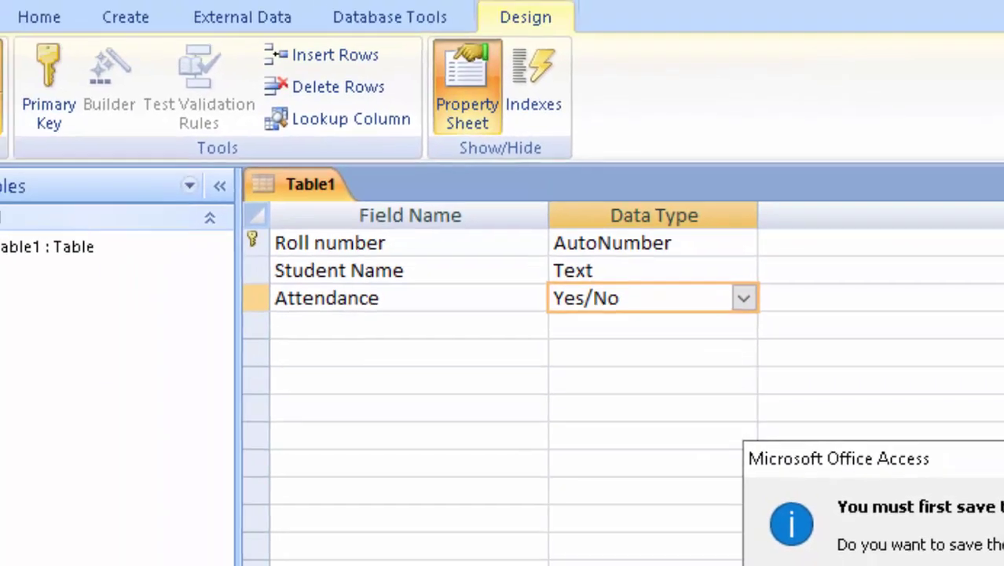
Save Table1 and widen the Student Name, Roll number and Attendance columns
key("Return")
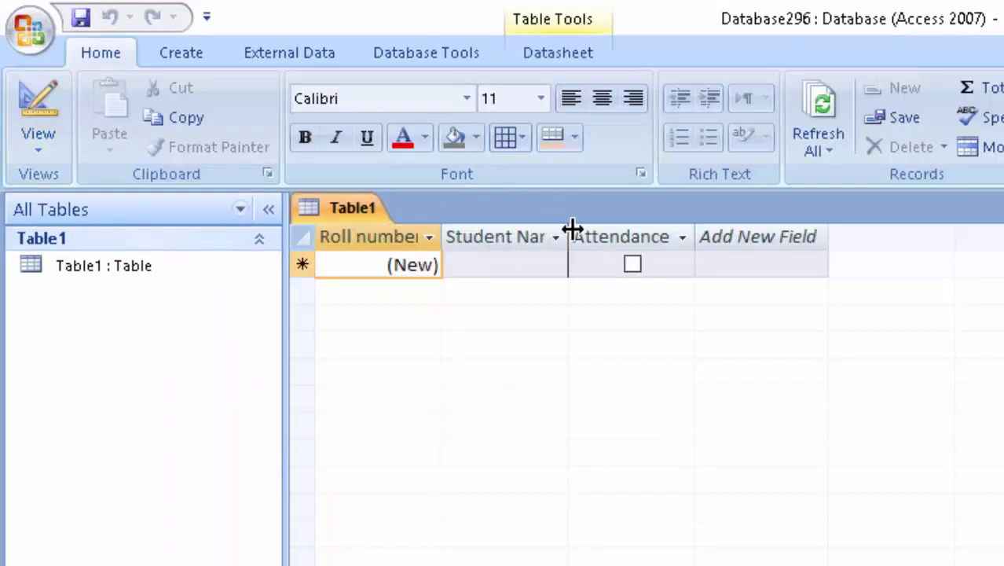
left_click_drag(568, 236, 646, 338)
left_click_drag(445, 235, 489, 287)
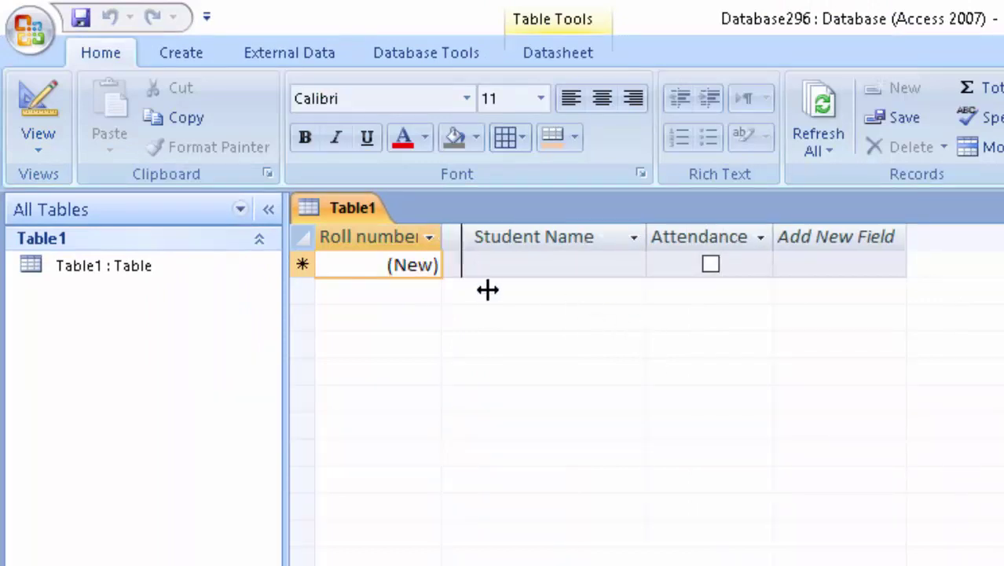
left_click_drag(821, 235, 852, 275)
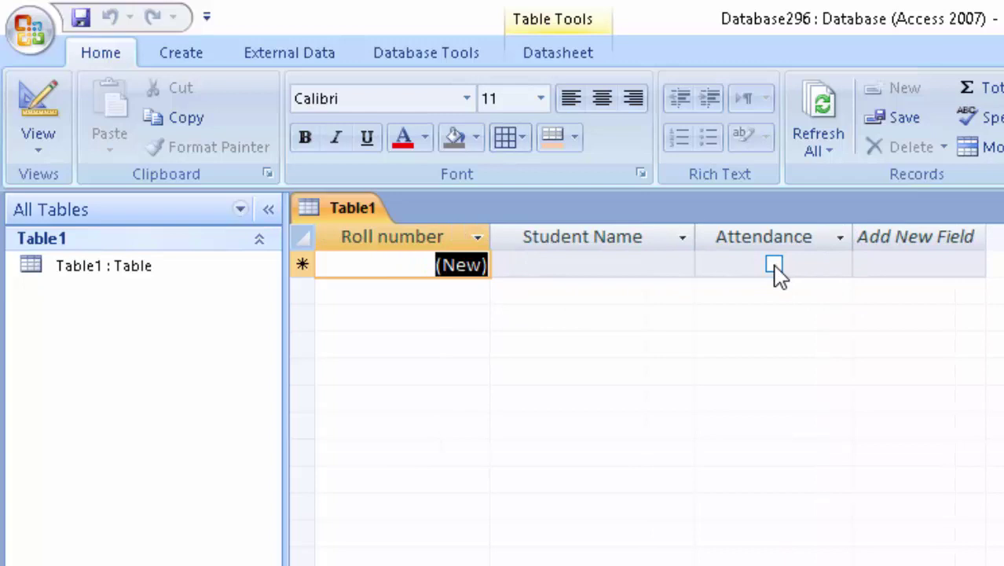
Enter the first two students, Ram and Shyam, both marked present
left_click(649, 268)
type("R")
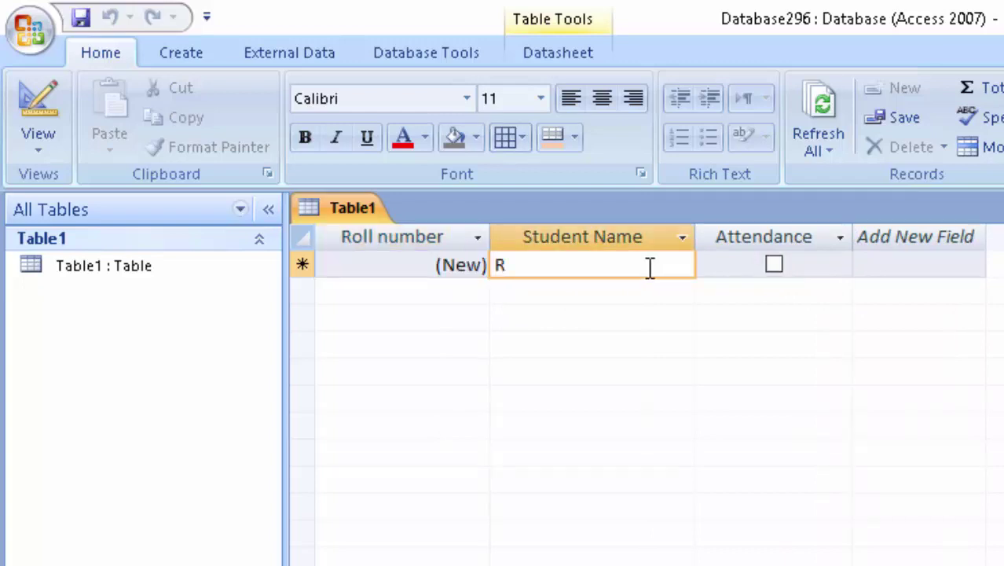
type("am")
key("Tab")
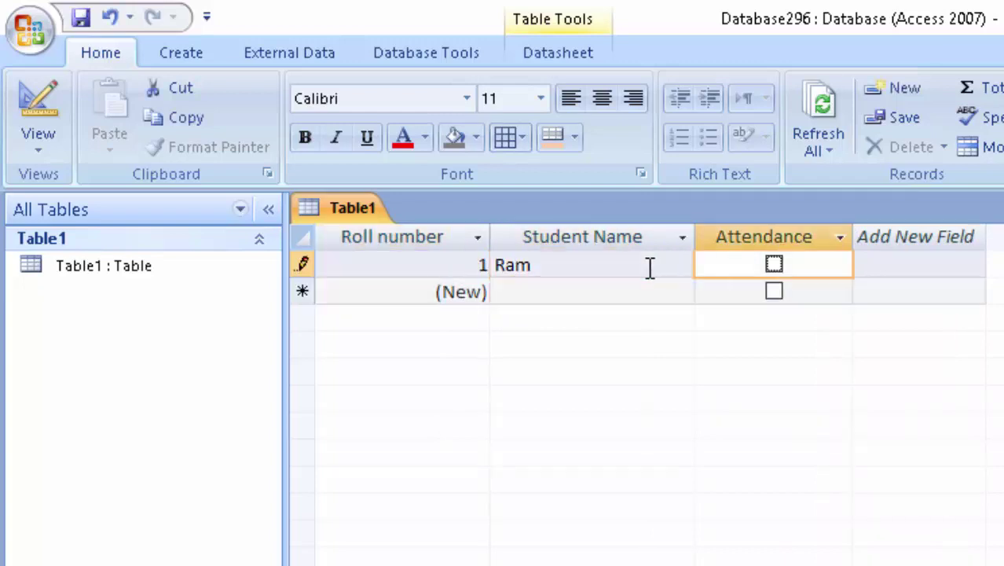
left_click(774, 265)
left_click(594, 294)
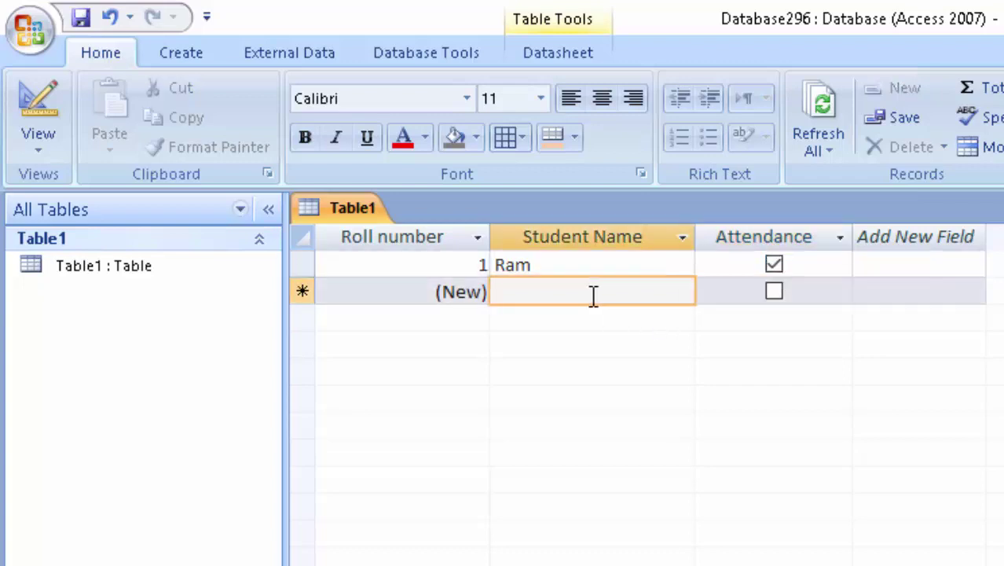
type("Shyam")
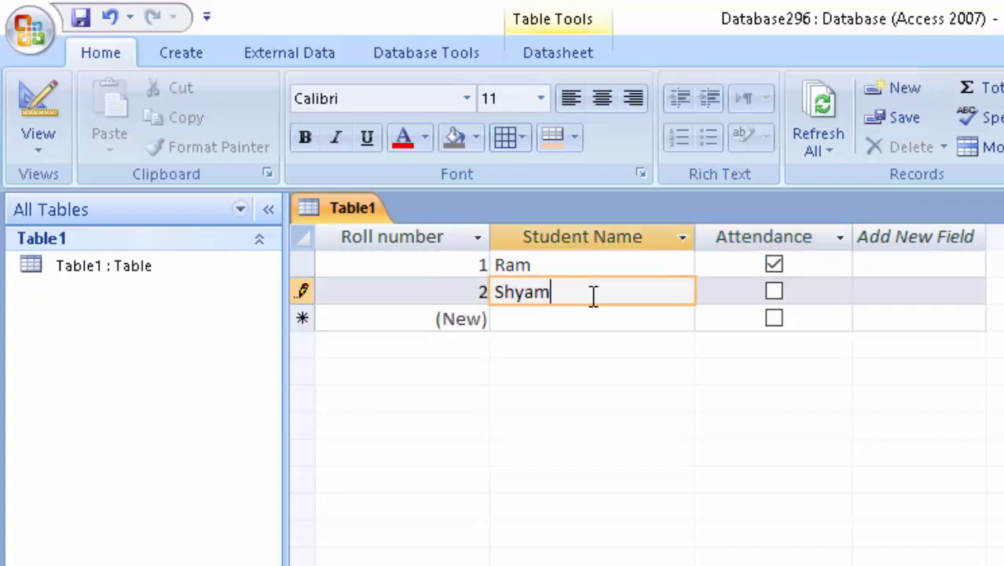
key("Tab")
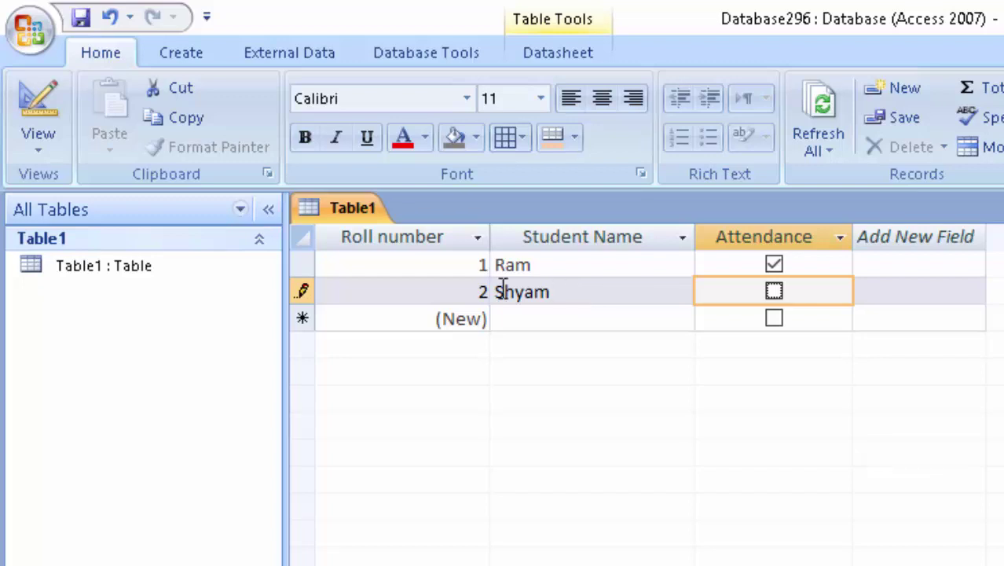
left_click(773, 291)
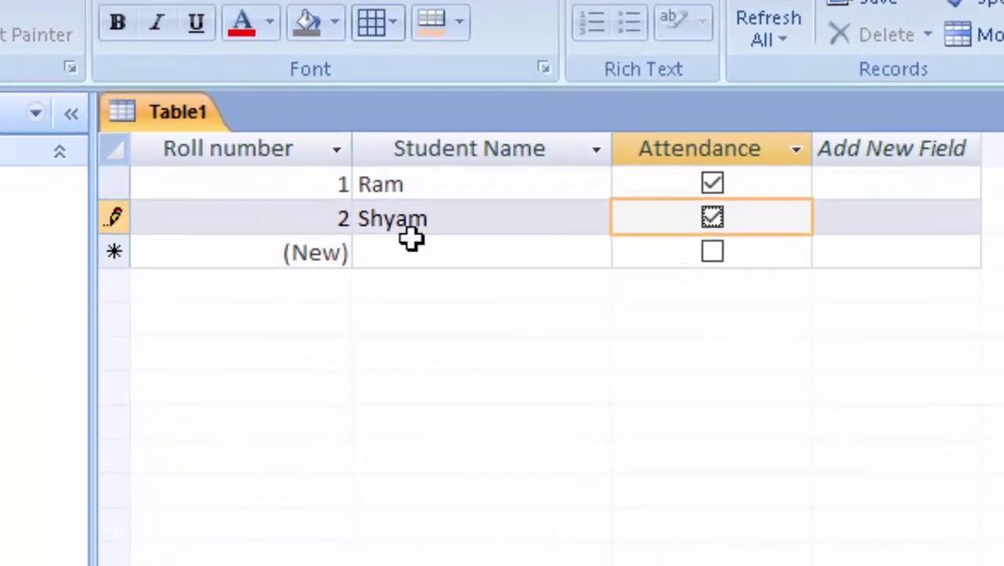
Add Sudheer as the third student, correcting the name's spelling
left_click(415, 248)
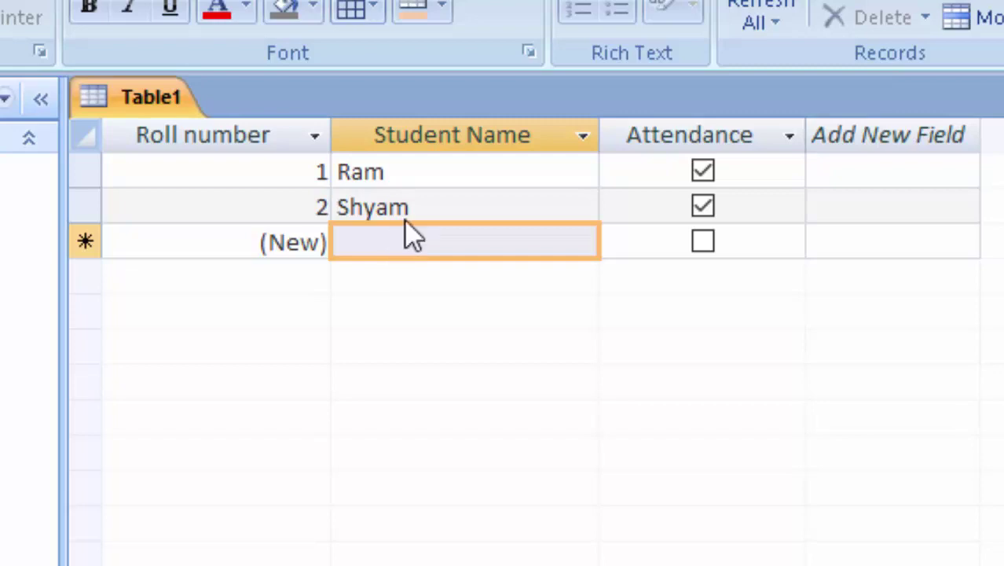
left_click(400, 238)
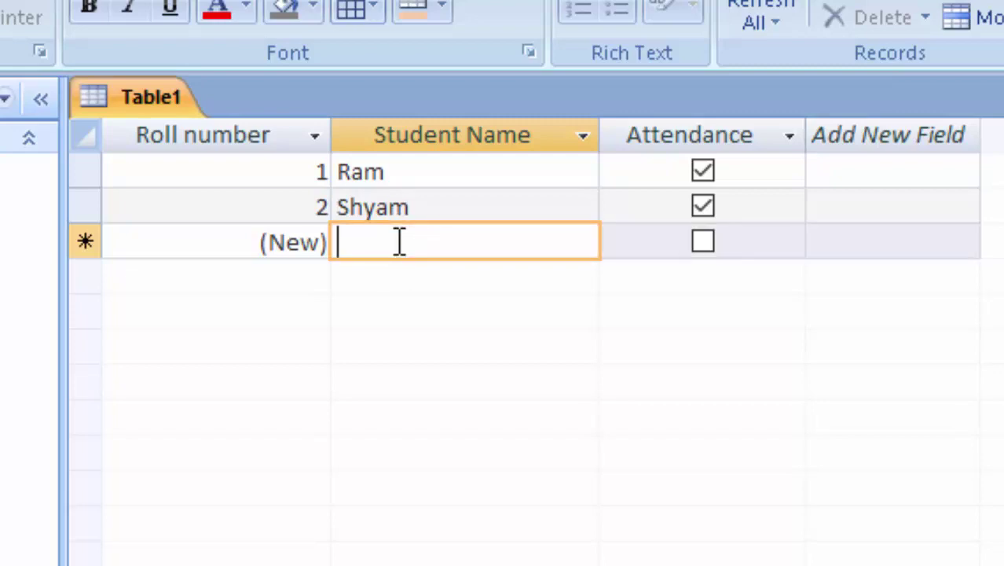
type("Sudeer")
key("Tab")
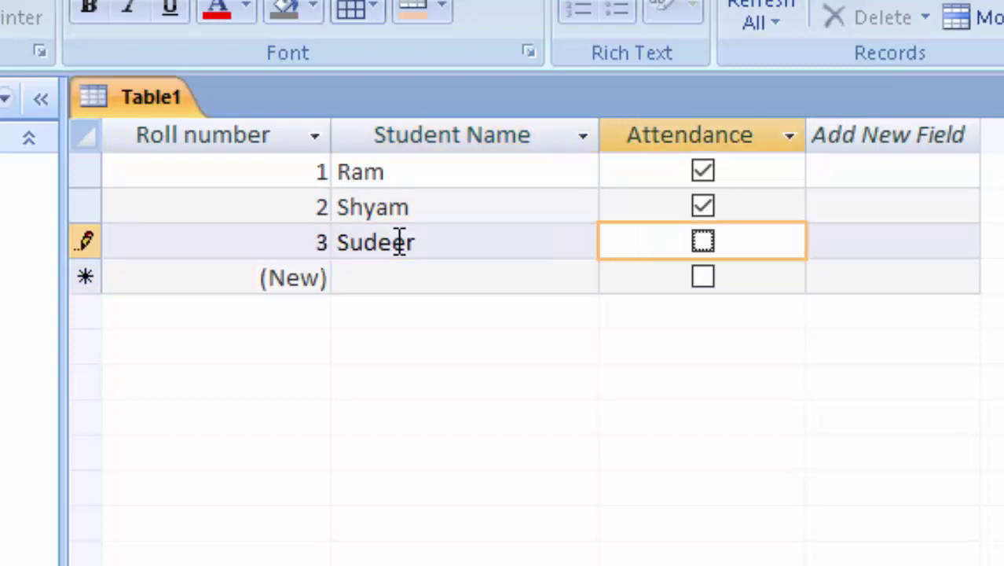
left_click(378, 247)
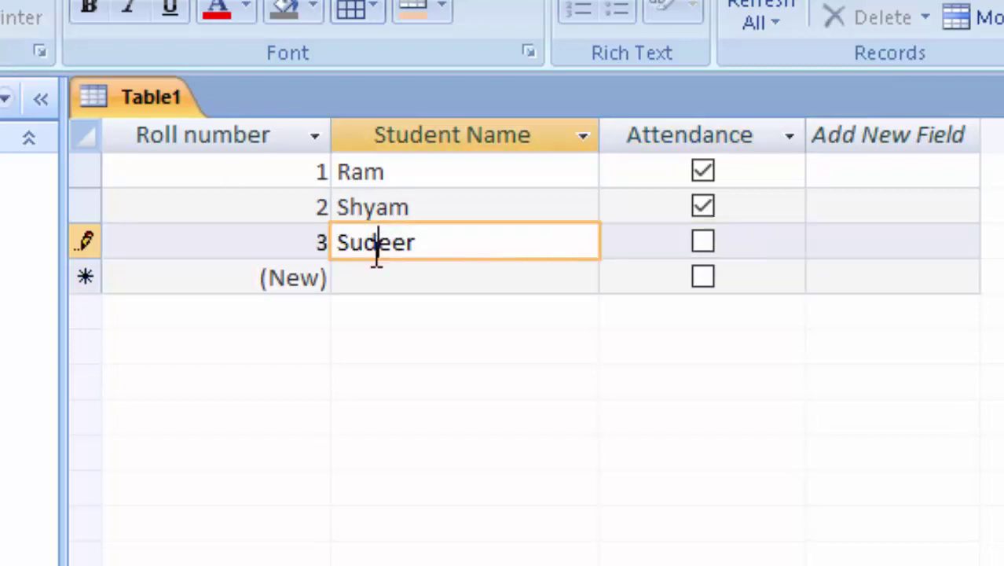
type("h")
Add Durgesh and Faizal, then tick attendance for Durgesh, Faizal, Rohan and Saroj
left_click(496, 276)
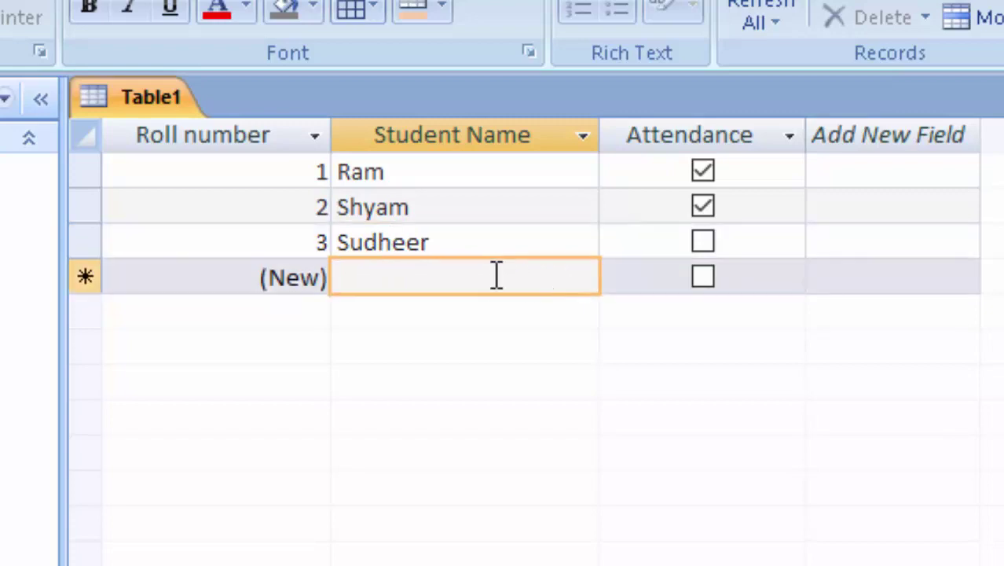
type("Durges")
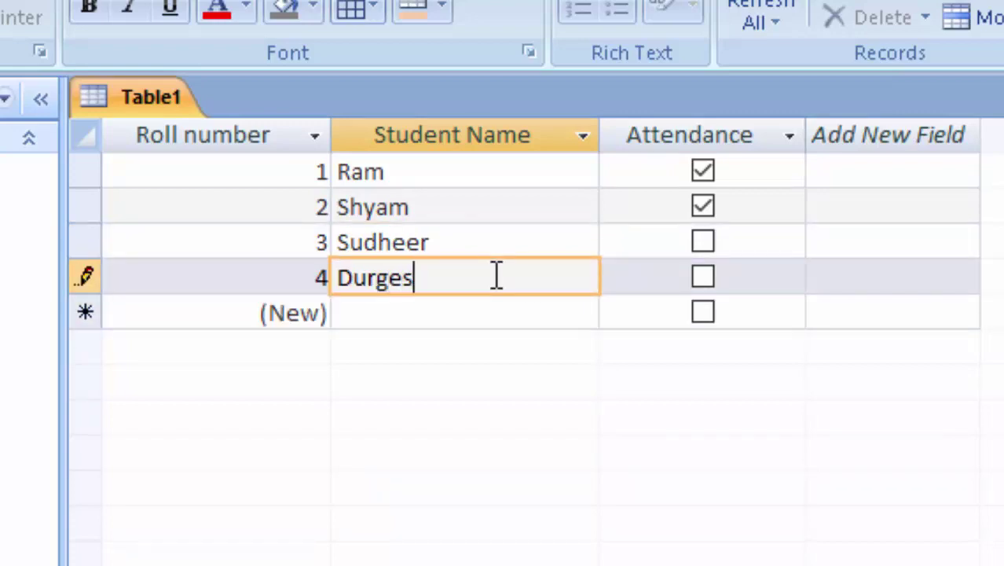
type("h")
key("Tab")
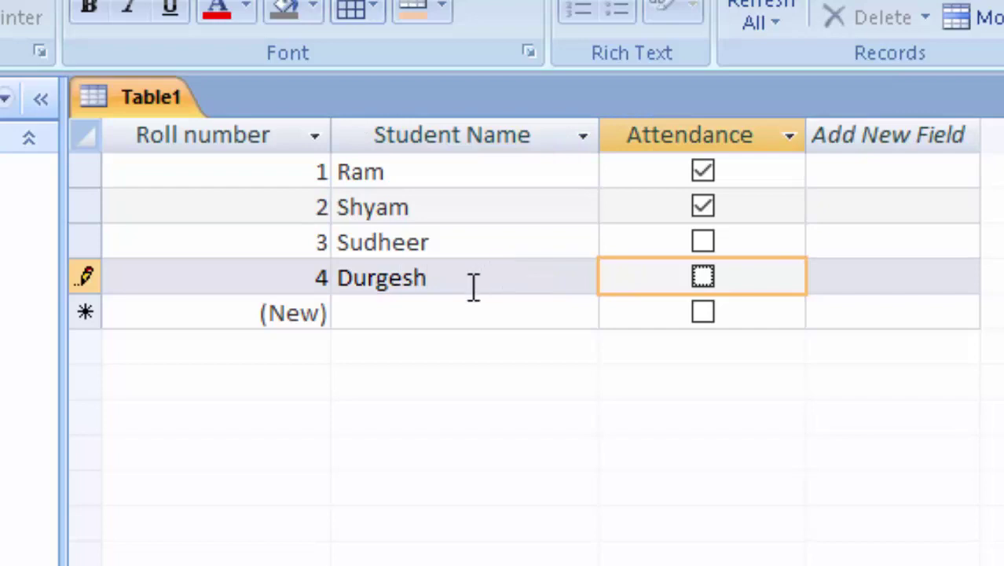
left_click(380, 318)
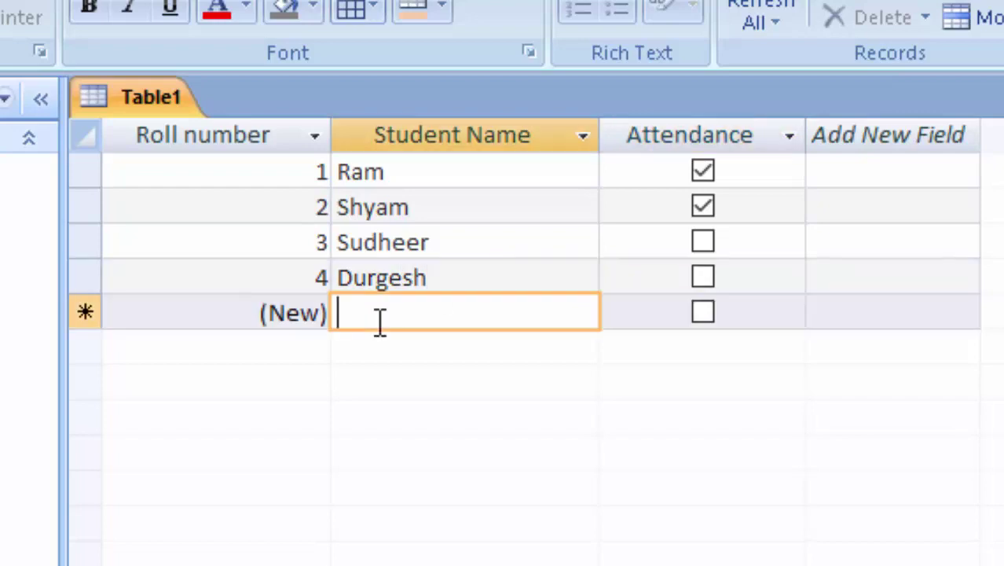
type("Fai")
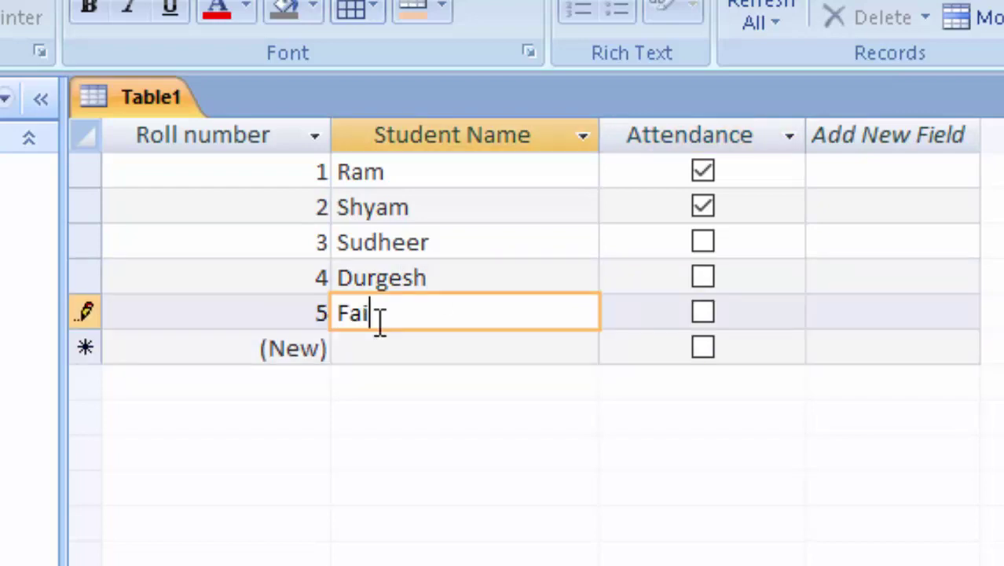
type("zal")
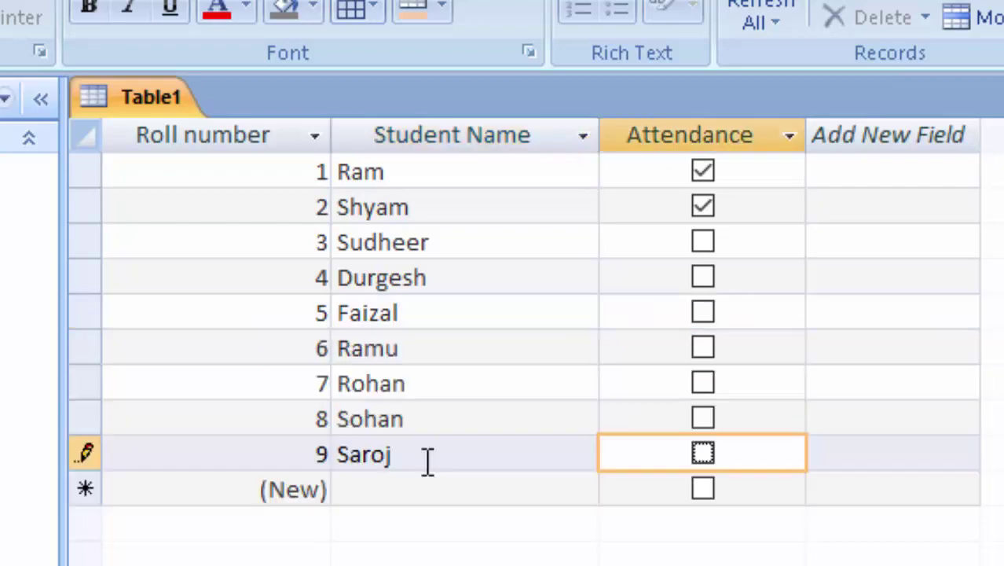
left_click(702, 276)
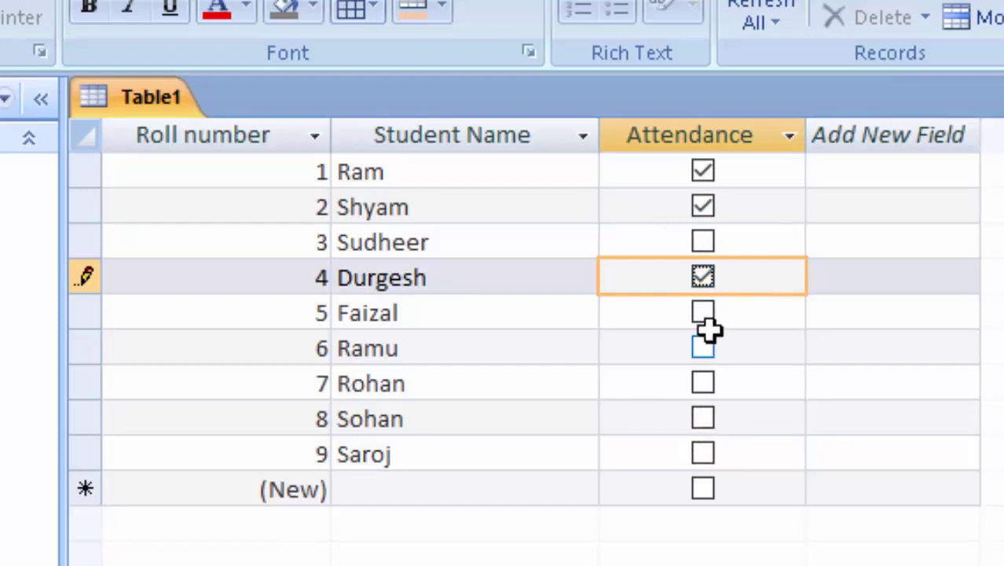
left_click(703, 314)
left_click(703, 382)
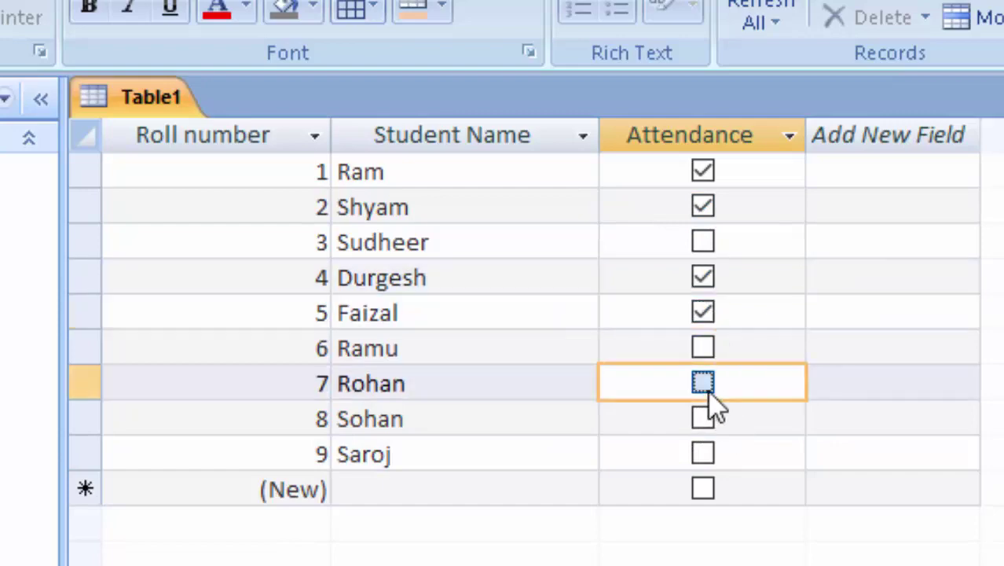
left_click(704, 454)
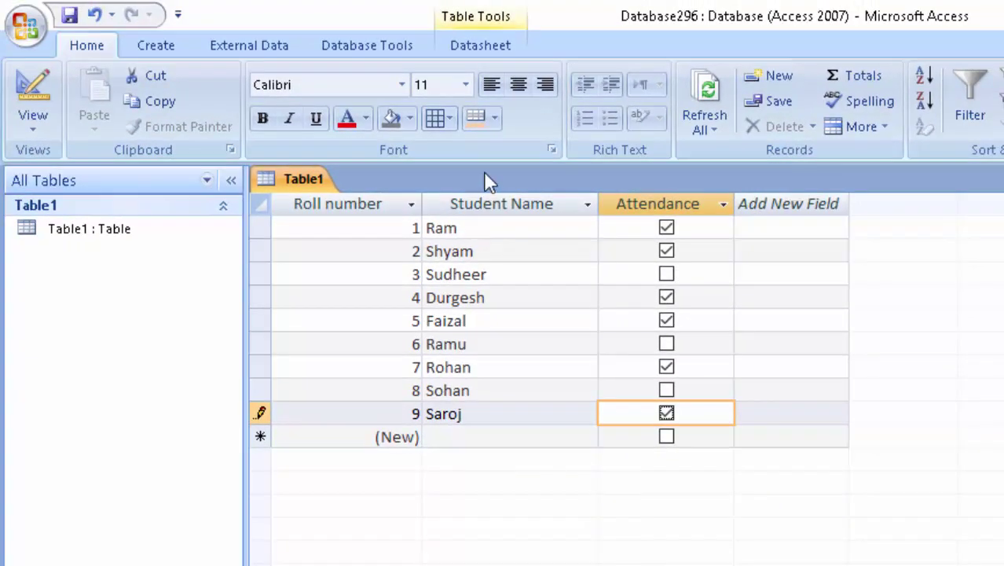
Set the alternate row fill colour to light green and commit Saroj's record
left_click(495, 120)
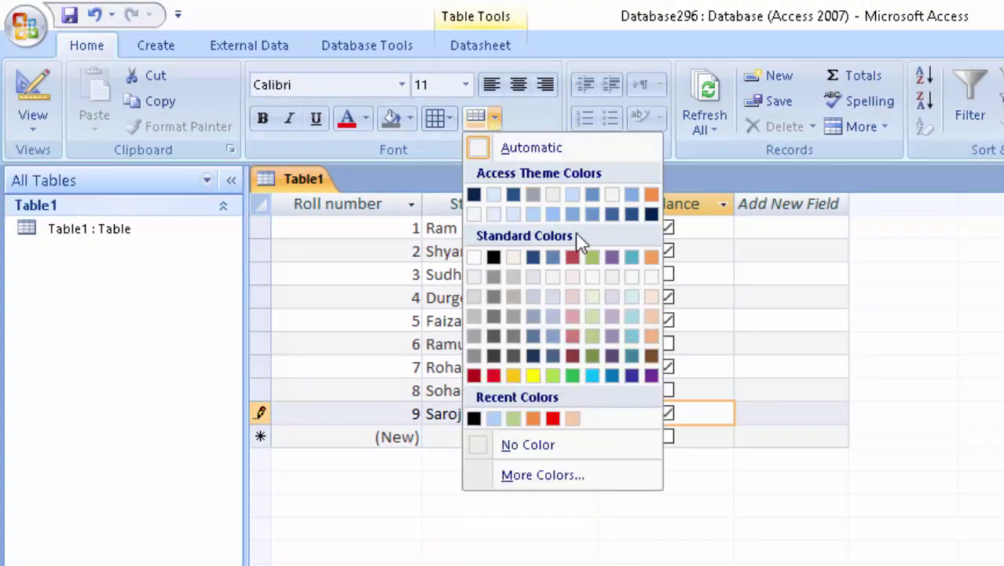
left_click(593, 317)
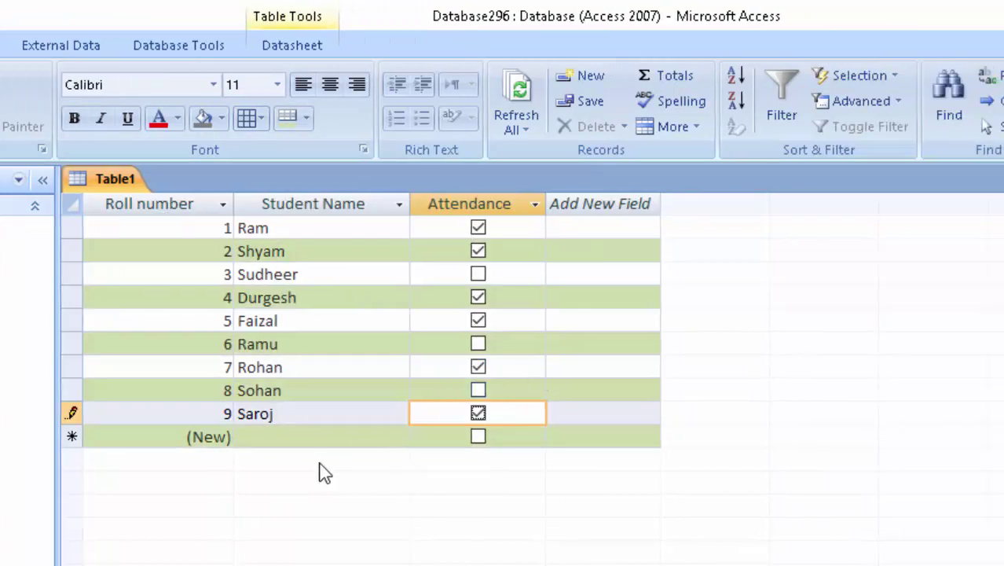
left_click(324, 436)
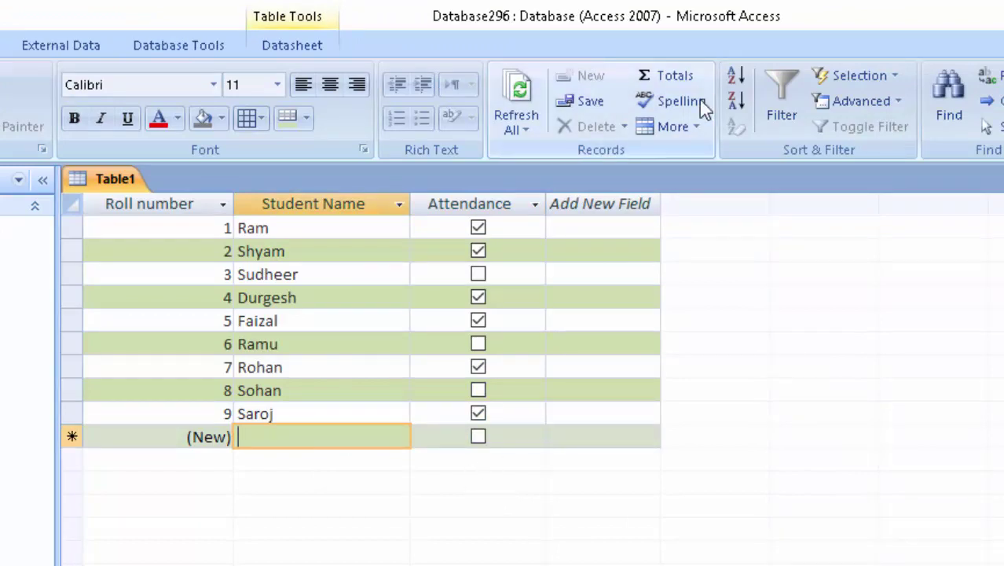
Insert Table1 as its own subdatasheet linked on Roll number, accepting the new relationship
left_click(696, 128)
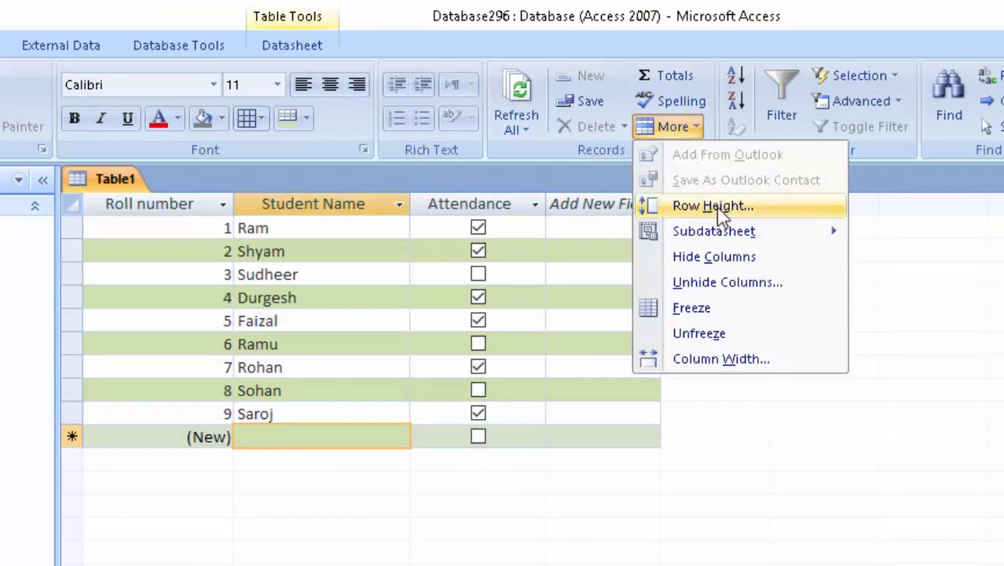
mouse_move(740, 233)
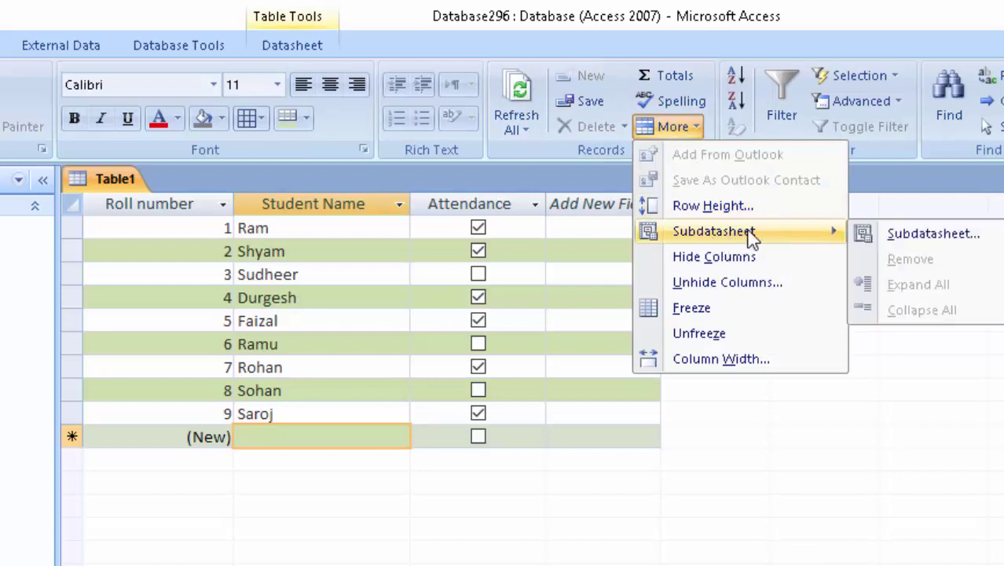
left_click(960, 235)
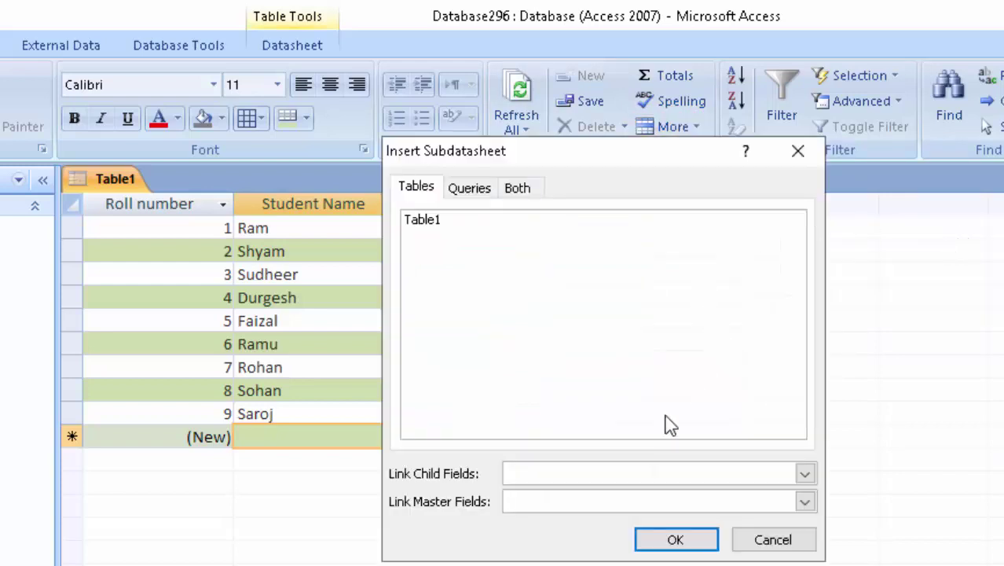
left_click(445, 225)
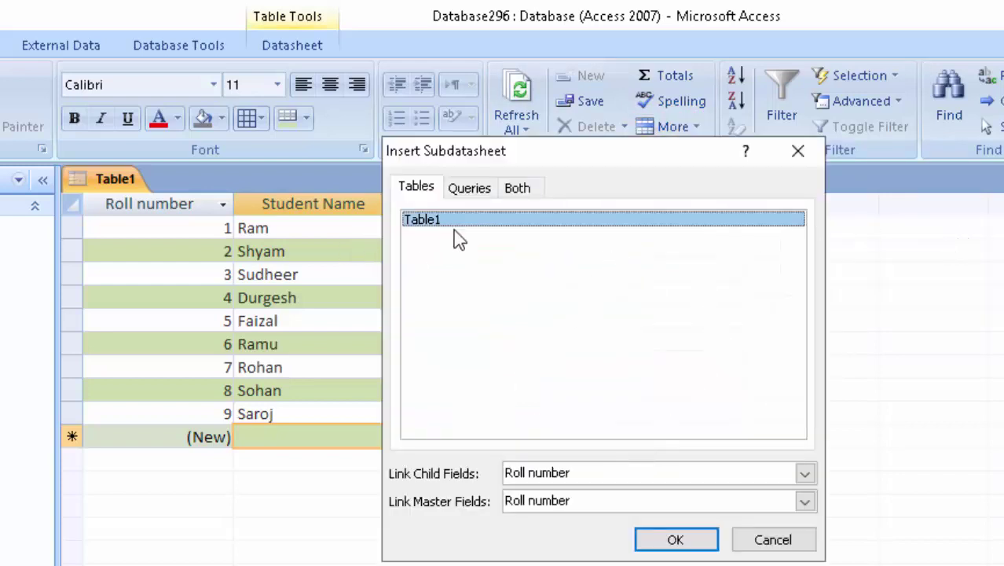
left_click(658, 542)
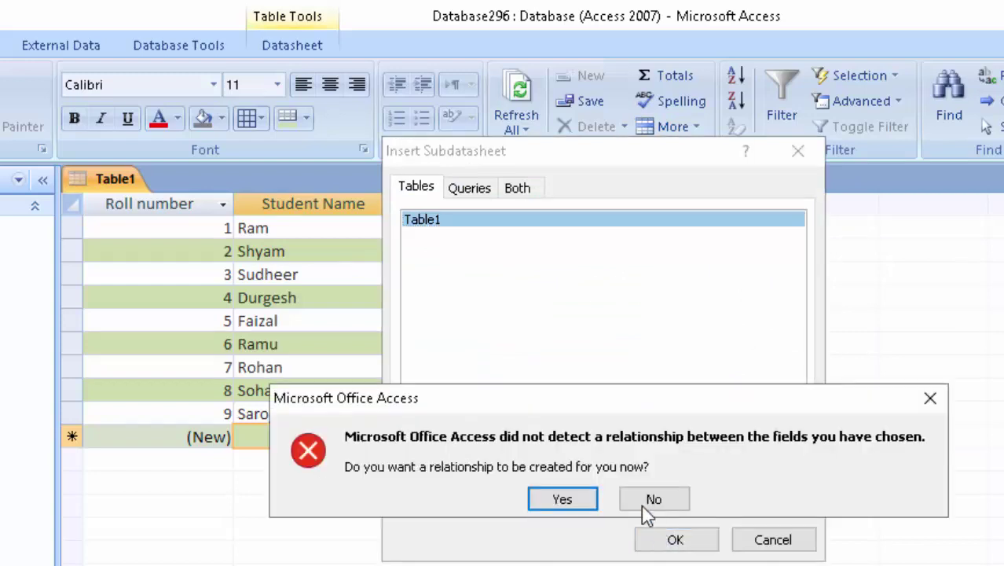
left_click(567, 501)
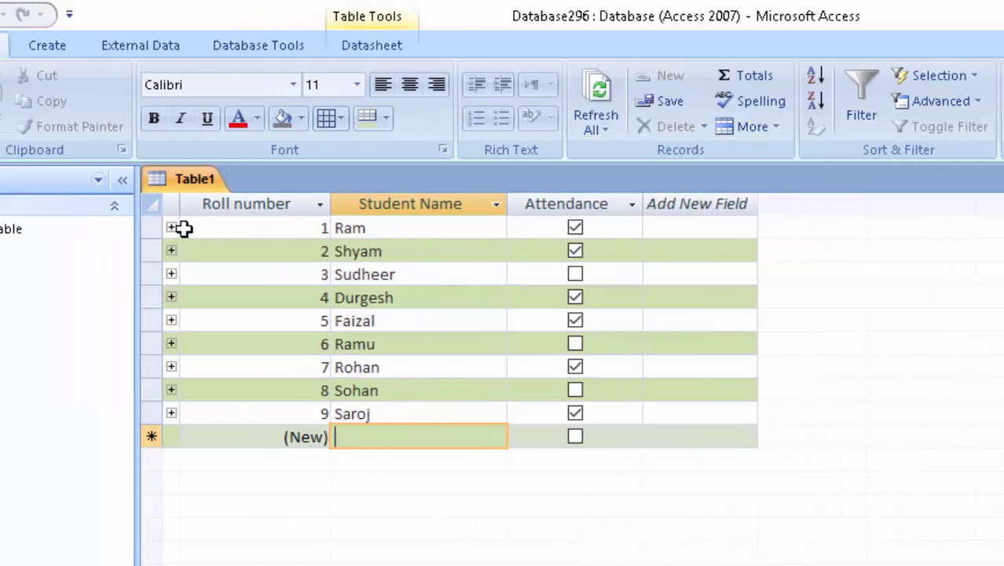
Expand and collapse Ram's subdatasheet to test the expander
left_click(241, 228)
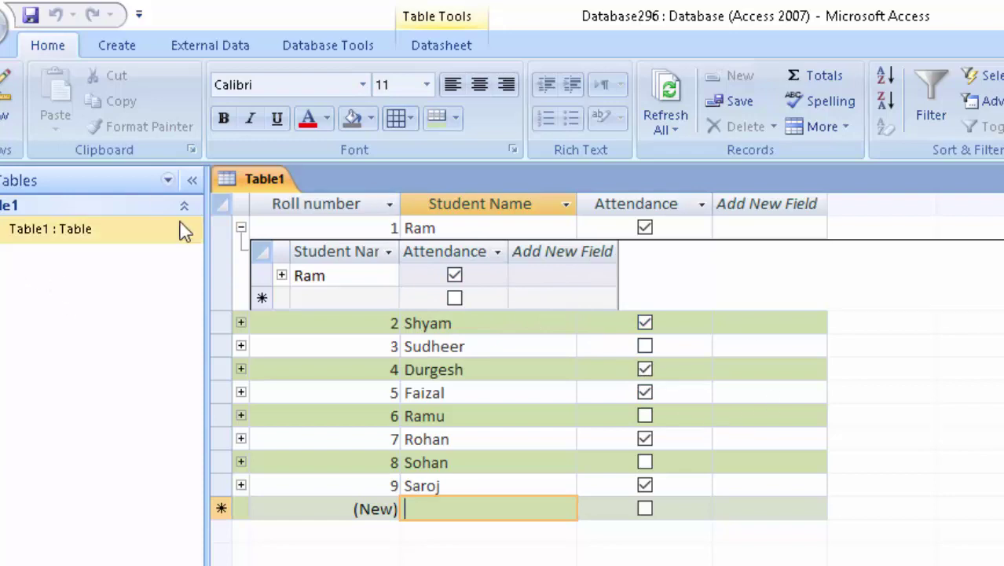
left_click(241, 227)
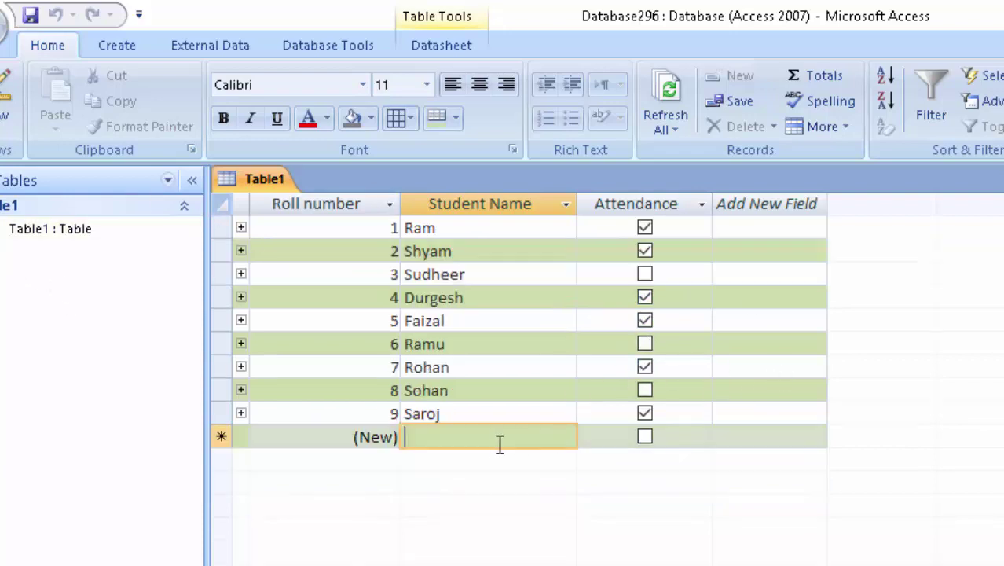
left_click(324, 438)
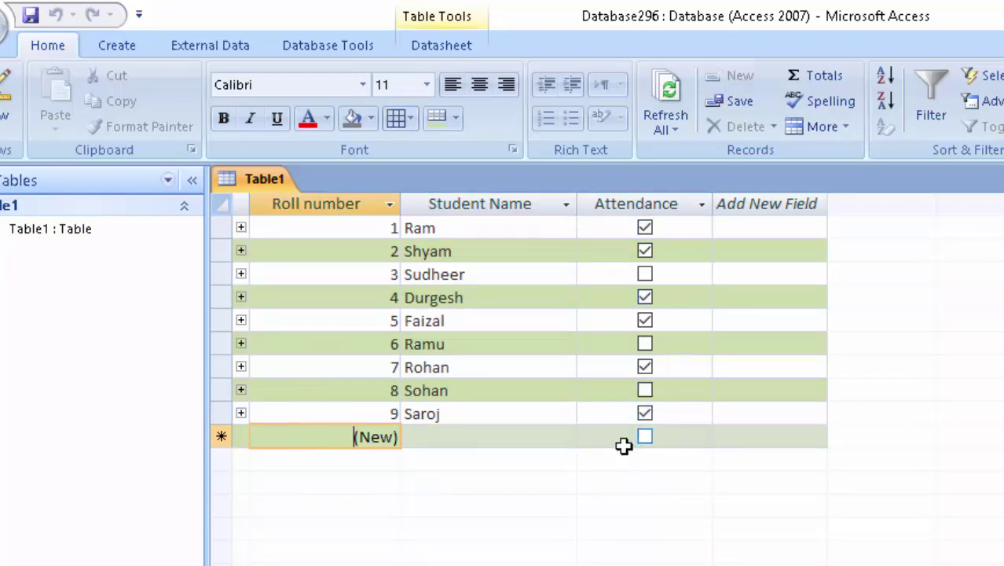
Enter record 10 with student name Yuvraj, leaving attendance unticked
type("10")
left_click(471, 434)
type("Yuvraj")
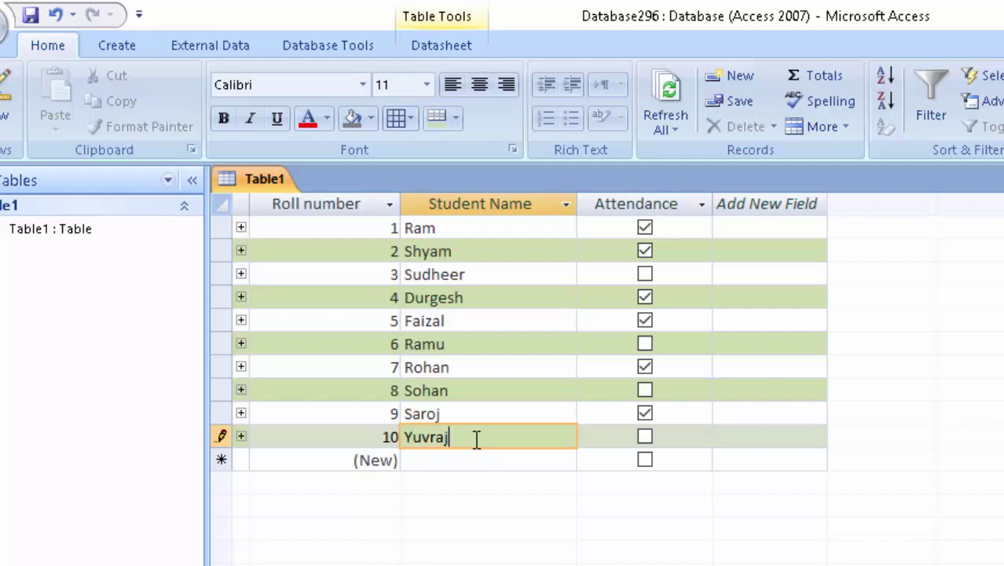
key("Tab")
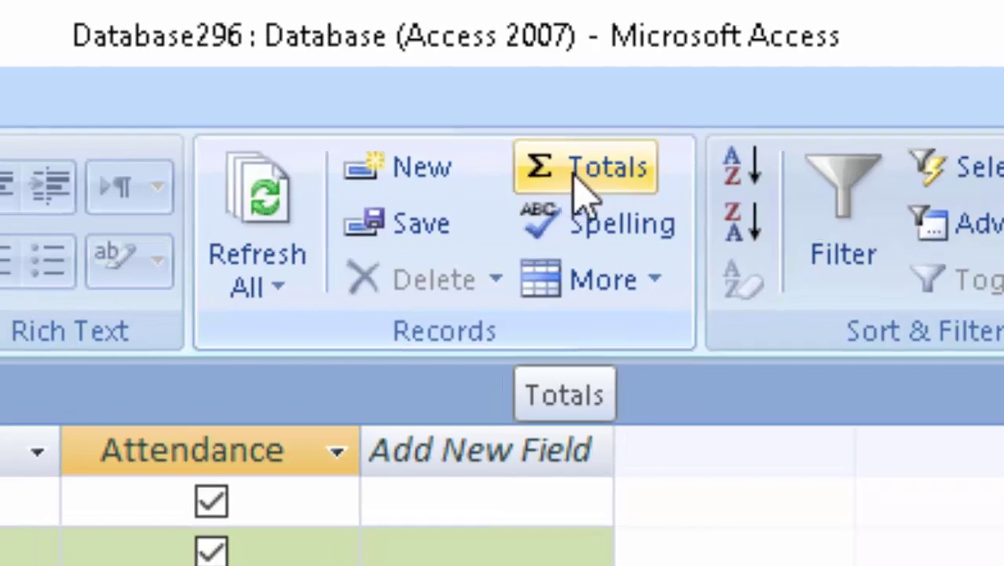
Show the Totals row and set Count for both Student Name and Attendance
left_click(594, 189)
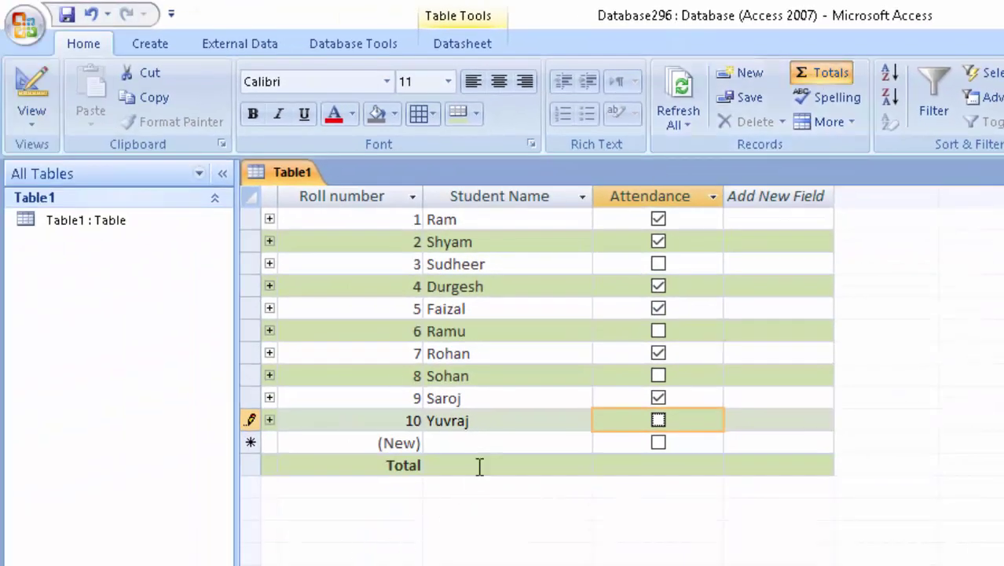
left_click(479, 466)
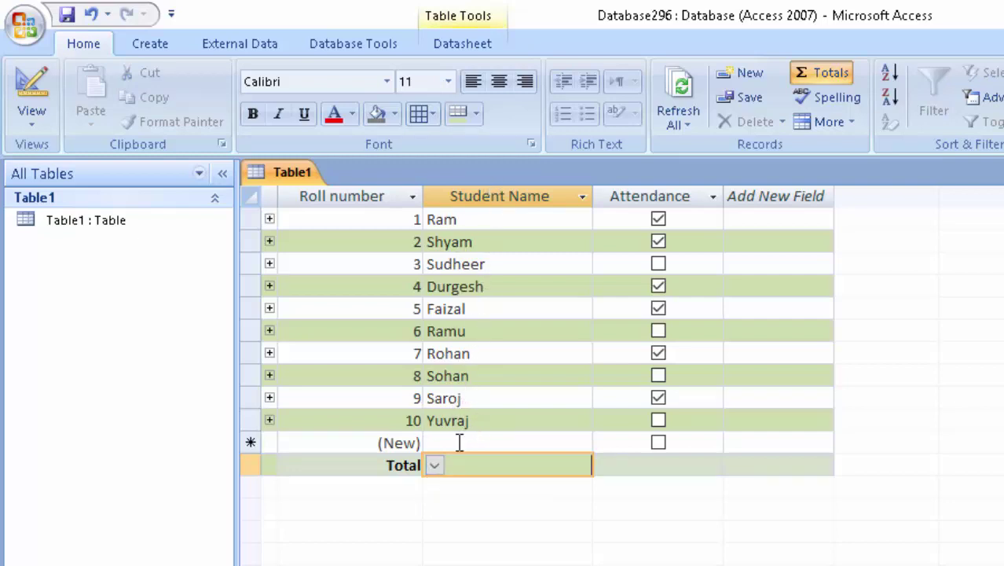
left_click(435, 466)
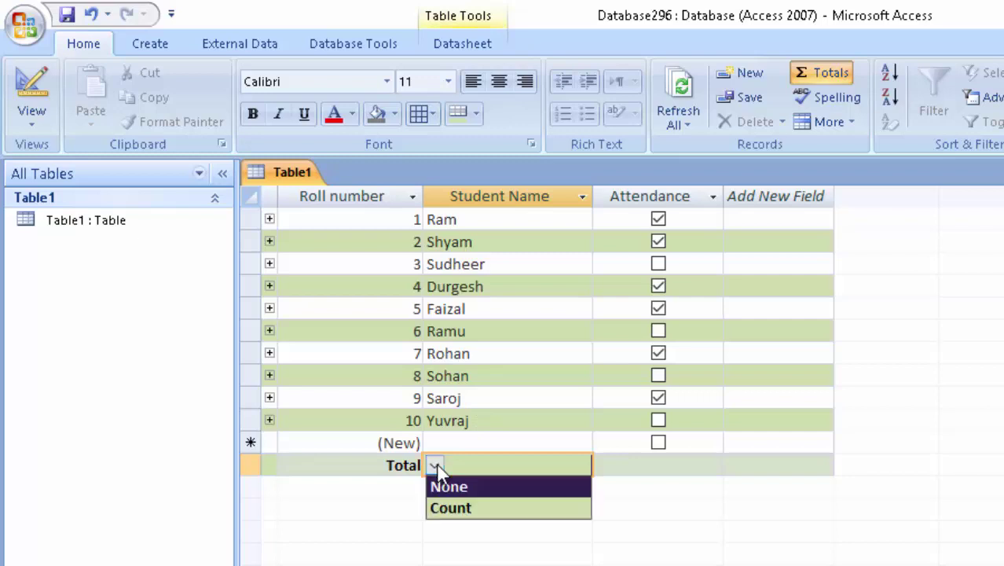
left_click(449, 507)
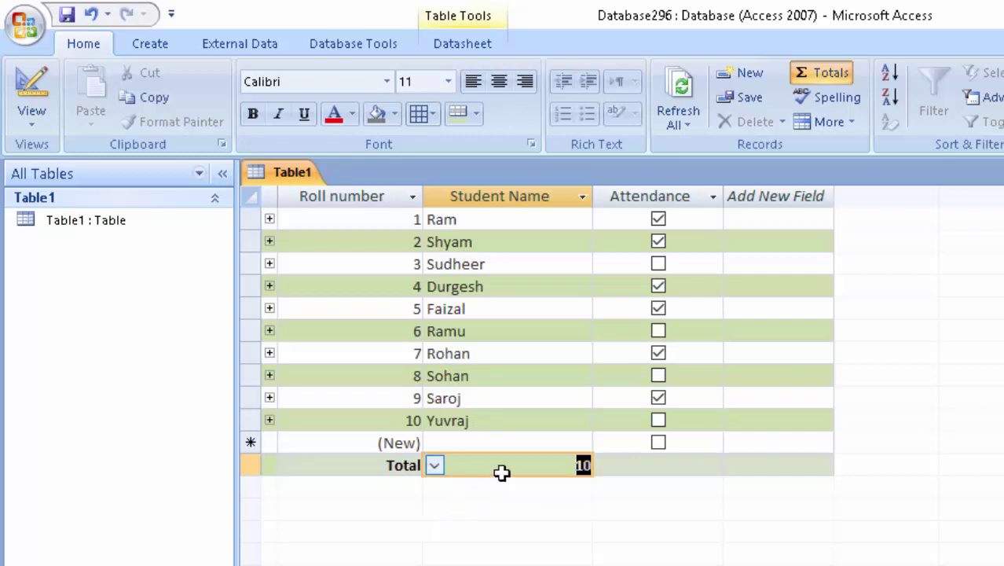
left_click(529, 444)
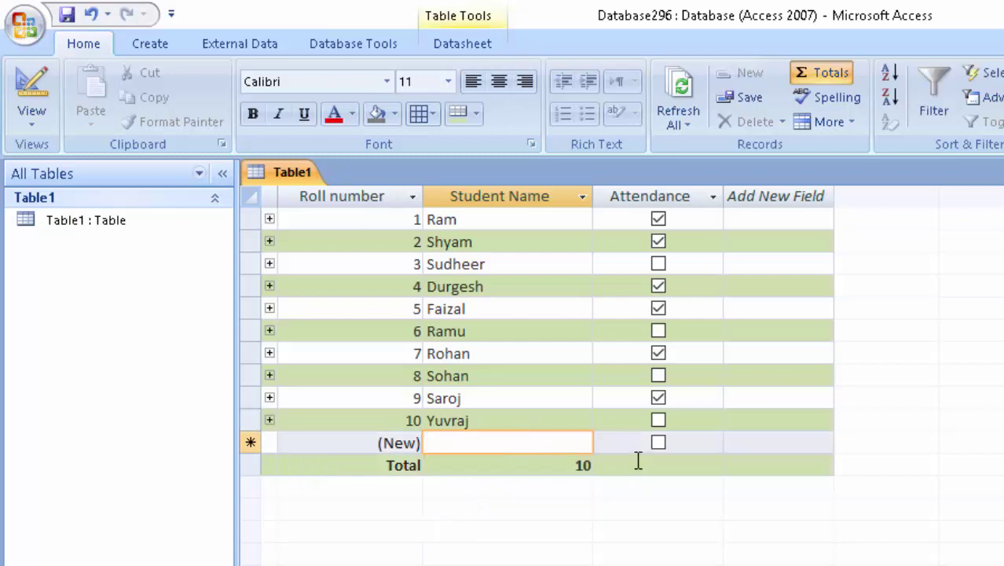
left_click(637, 464)
left_click(604, 466)
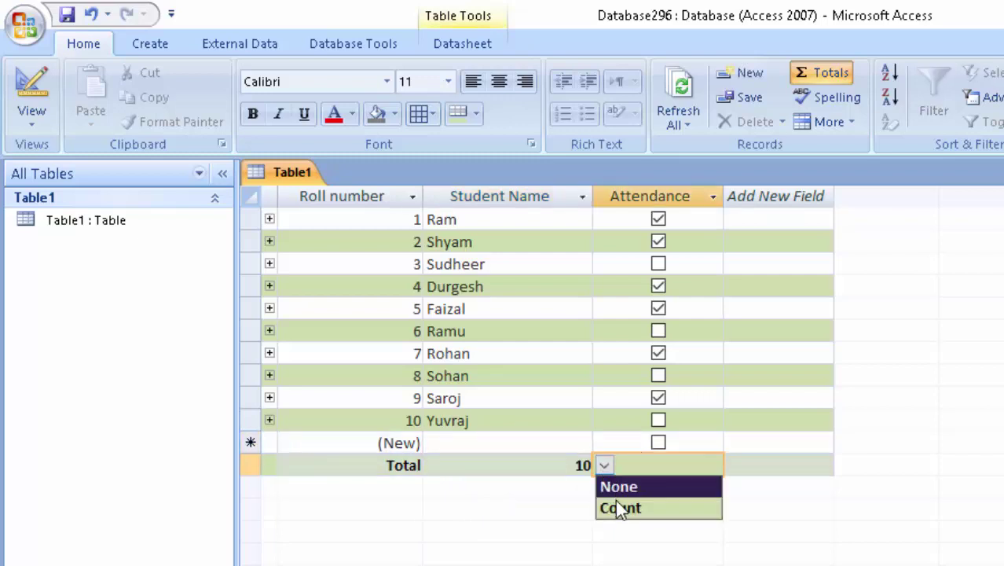
left_click(617, 508)
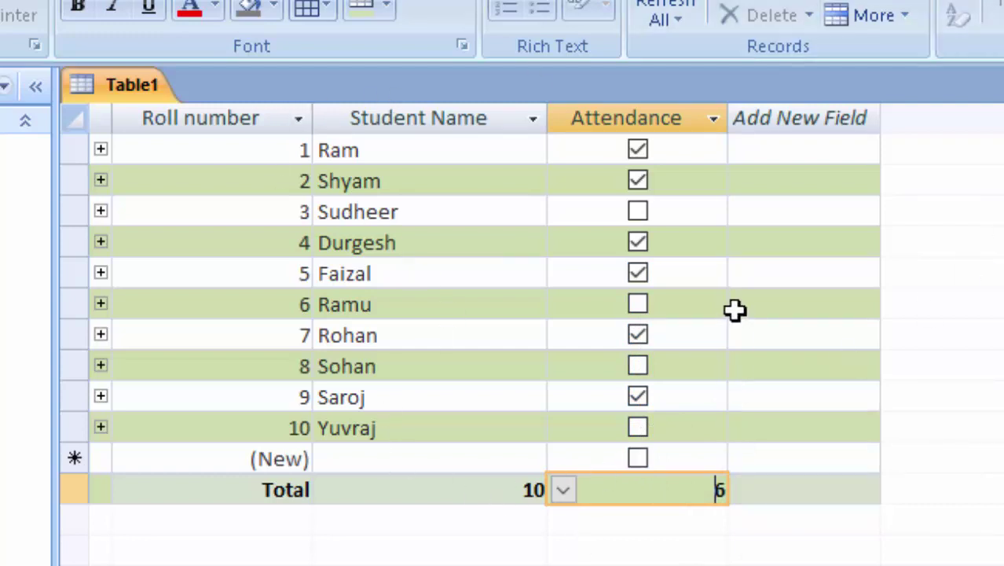
Widen Attendance slightly, then add rolls 11 Esha and 12 Rudra, both ticked present
left_click_drag(737, 110, 751, 111)
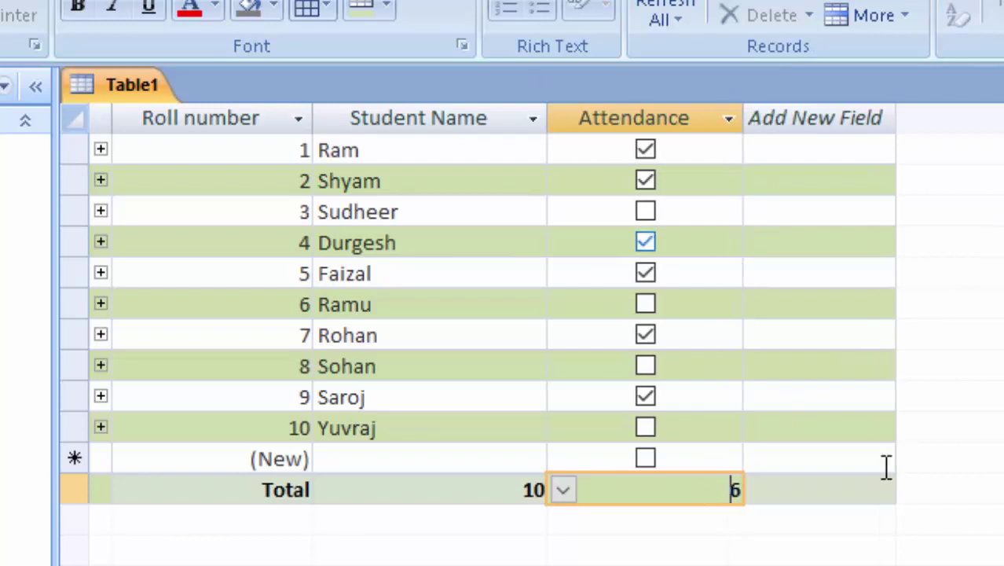
left_click(372, 458)
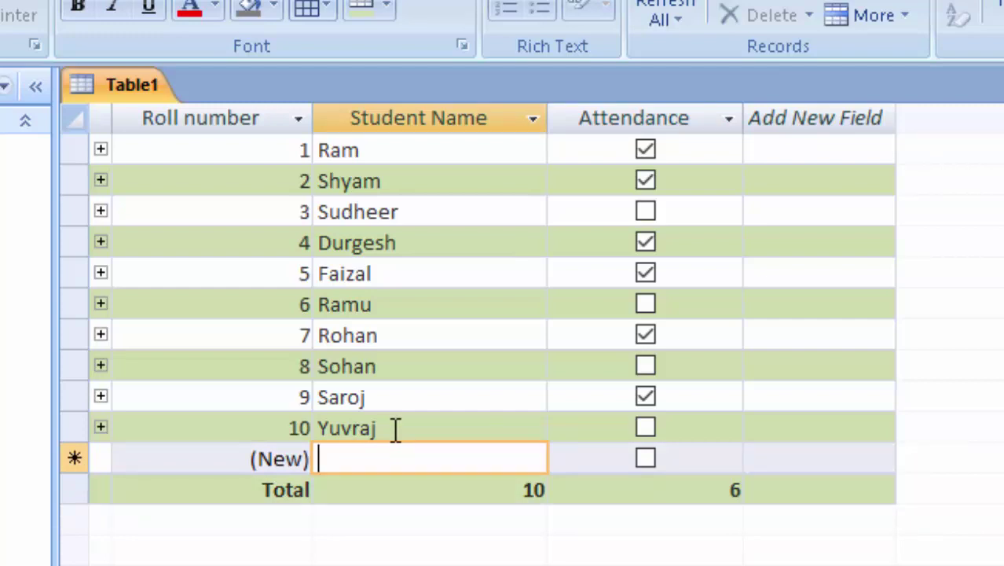
type("Esha")
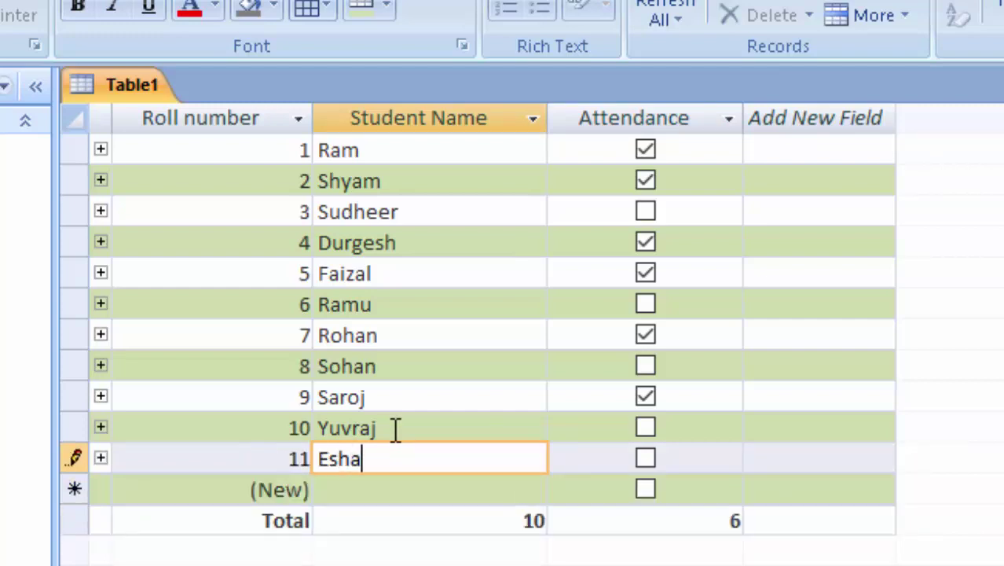
key("Tab")
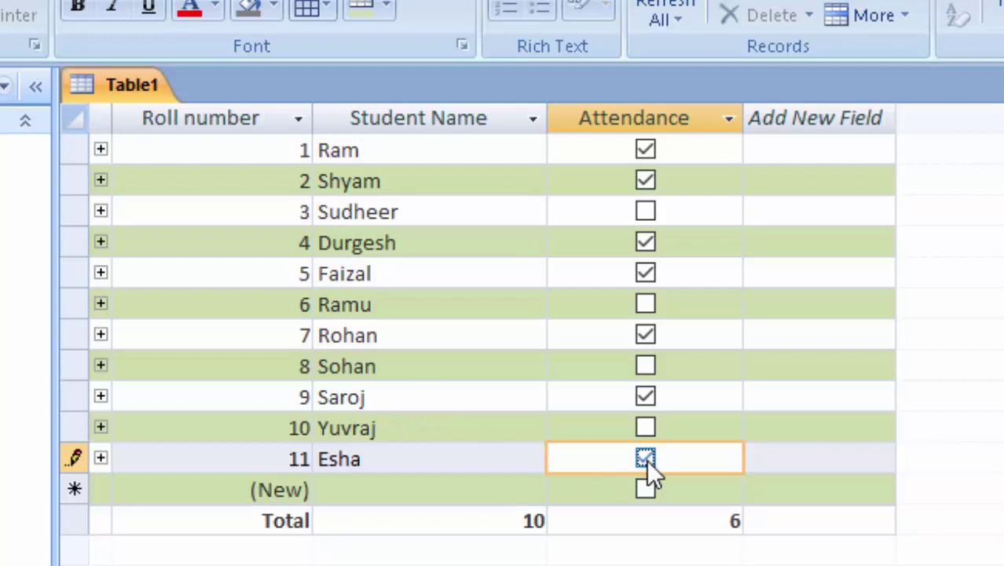
left_click(388, 491)
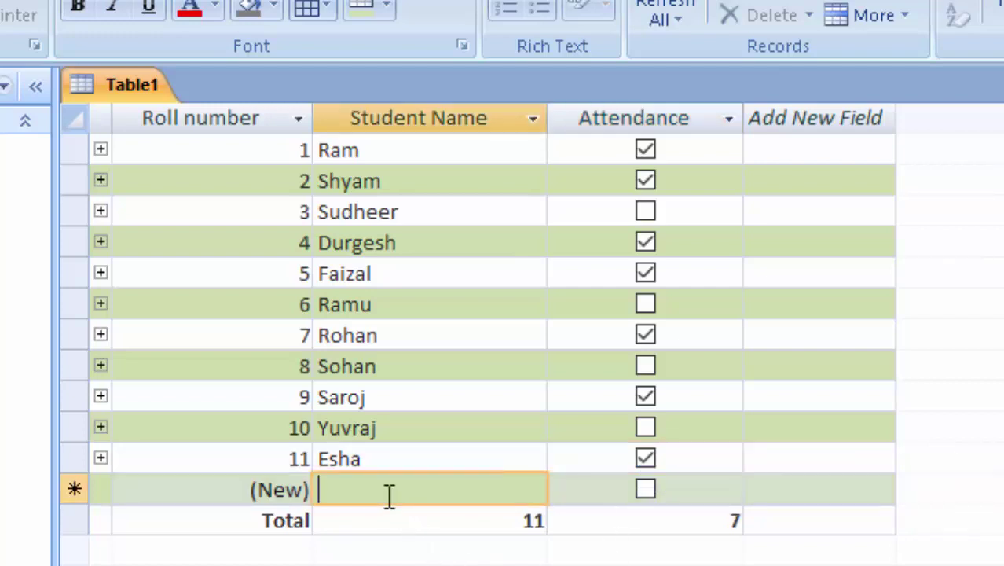
type("R")
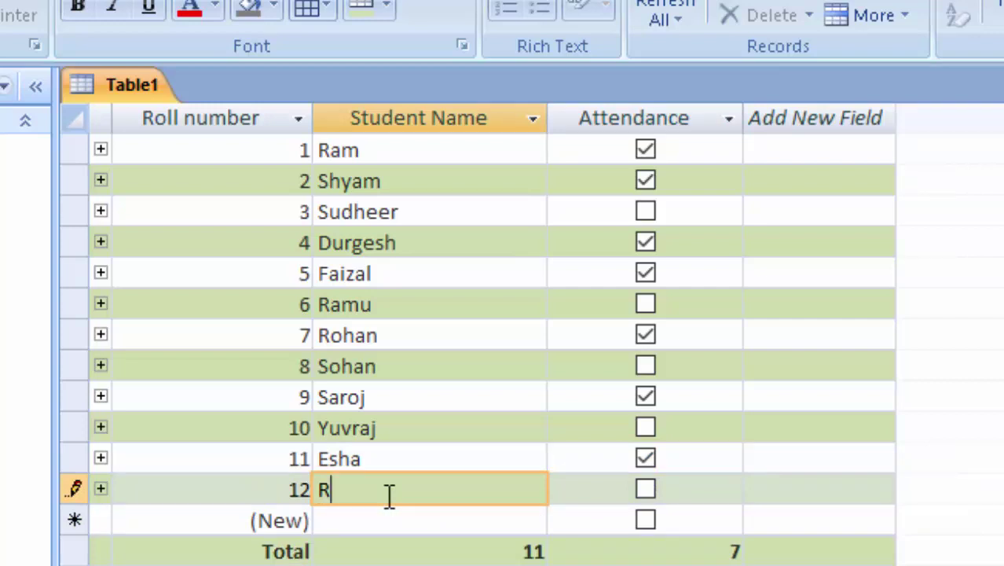
type("ud")
type("ra")
key("Tab")
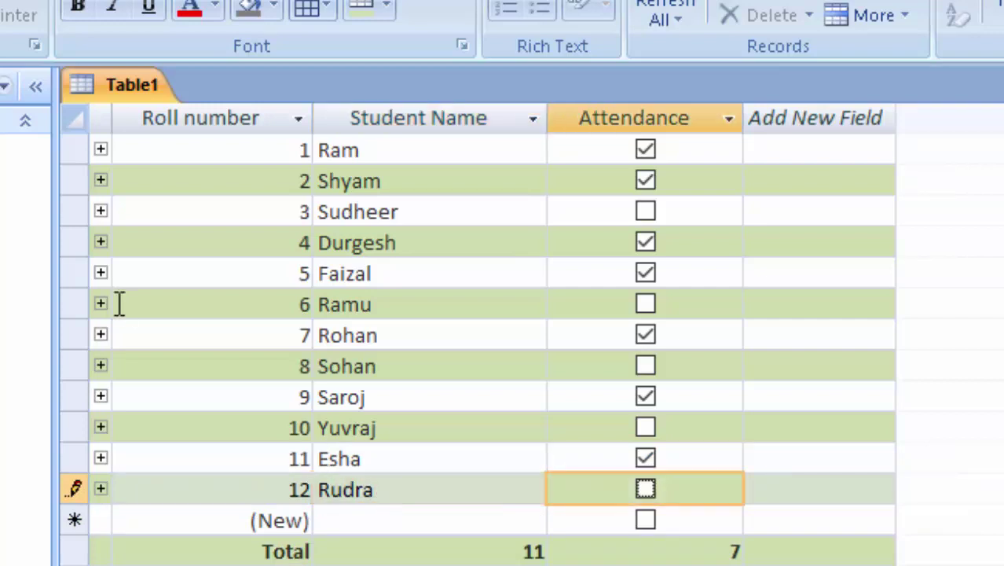
left_click(645, 489)
left_click(360, 553)
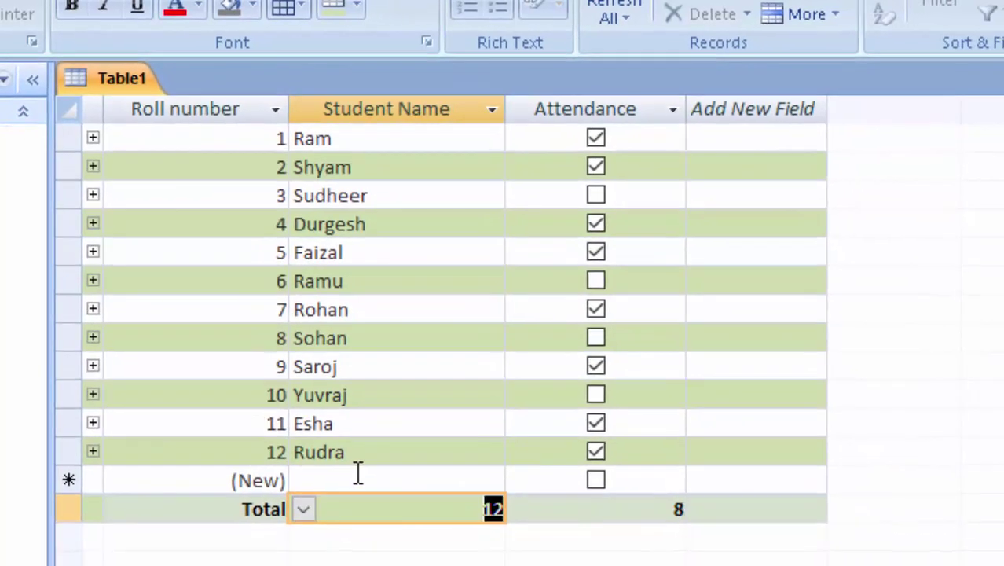
left_click(370, 491)
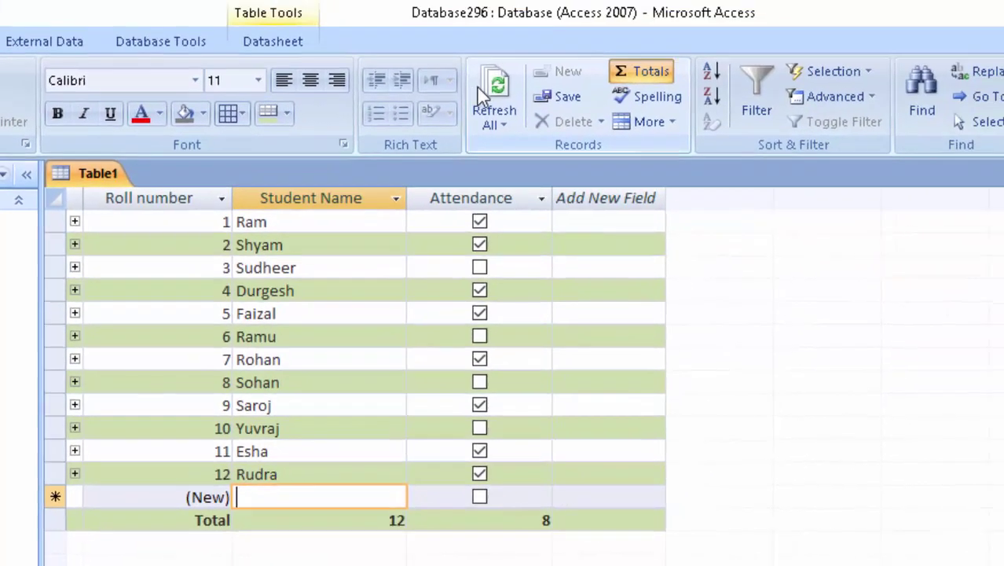
left_click(485, 110)
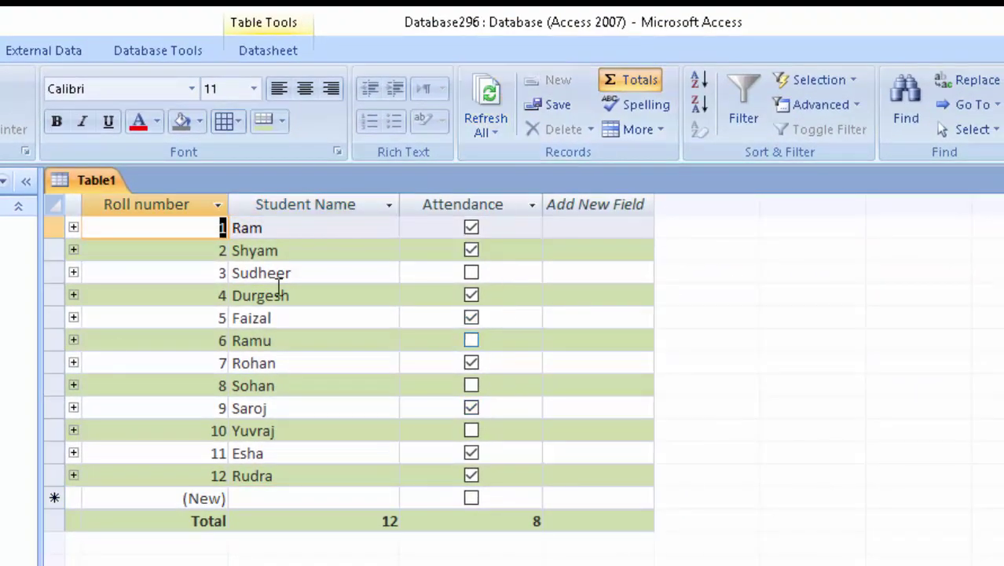